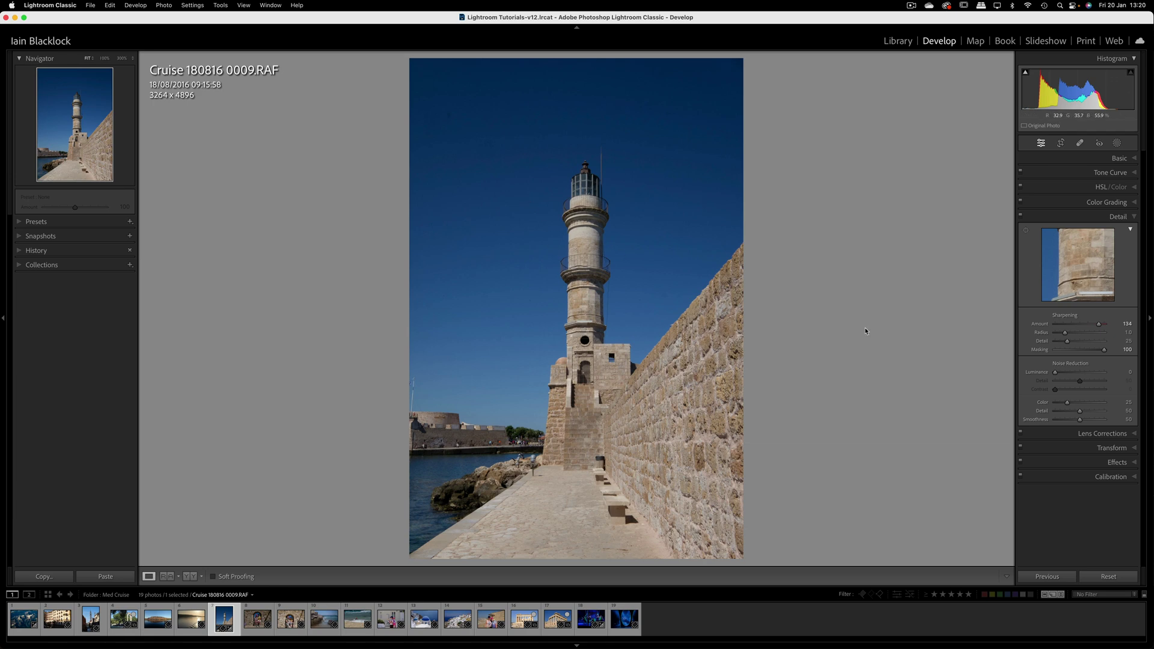
Step: Zoom the lighthouse photo to 300% and pan up to the lantern
{"action": "left_click", "coordinate": [566, 205]}
{"action": "left_click_drag", "start_coordinate": [578, 170], "coordinate": [587, 334]}
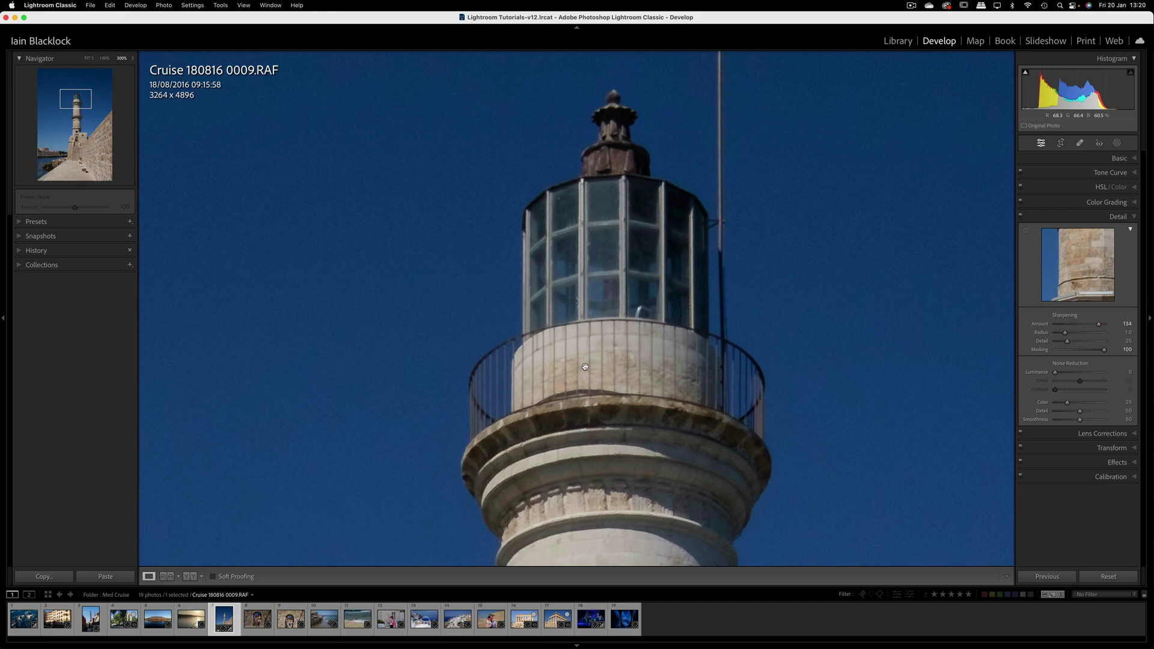
{"action": "scroll", "coordinate": [575, 348], "scroll_direction": "up", "scroll_amount": 2}
{"action": "scroll", "coordinate": [576, 348], "scroll_direction": "right", "scroll_amount": 2}
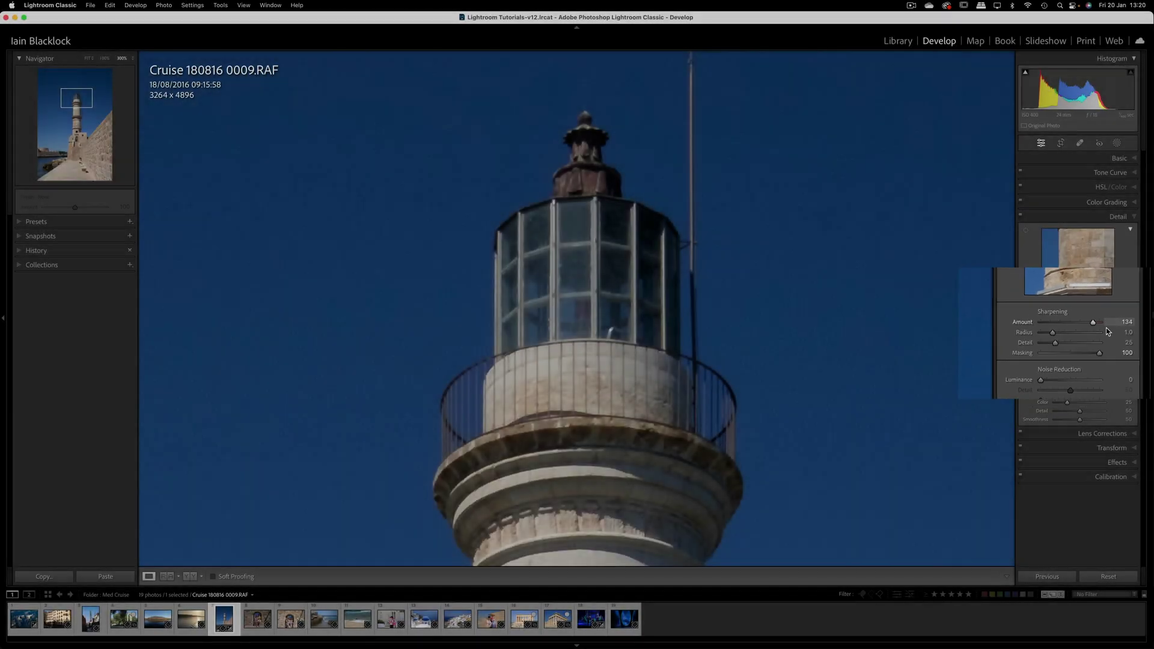
Step: Try sharpening Amount values between 0 and 150, settling near 73
{"action": "left_click_drag", "start_coordinate": [1097, 325], "coordinate": [1047, 327]}
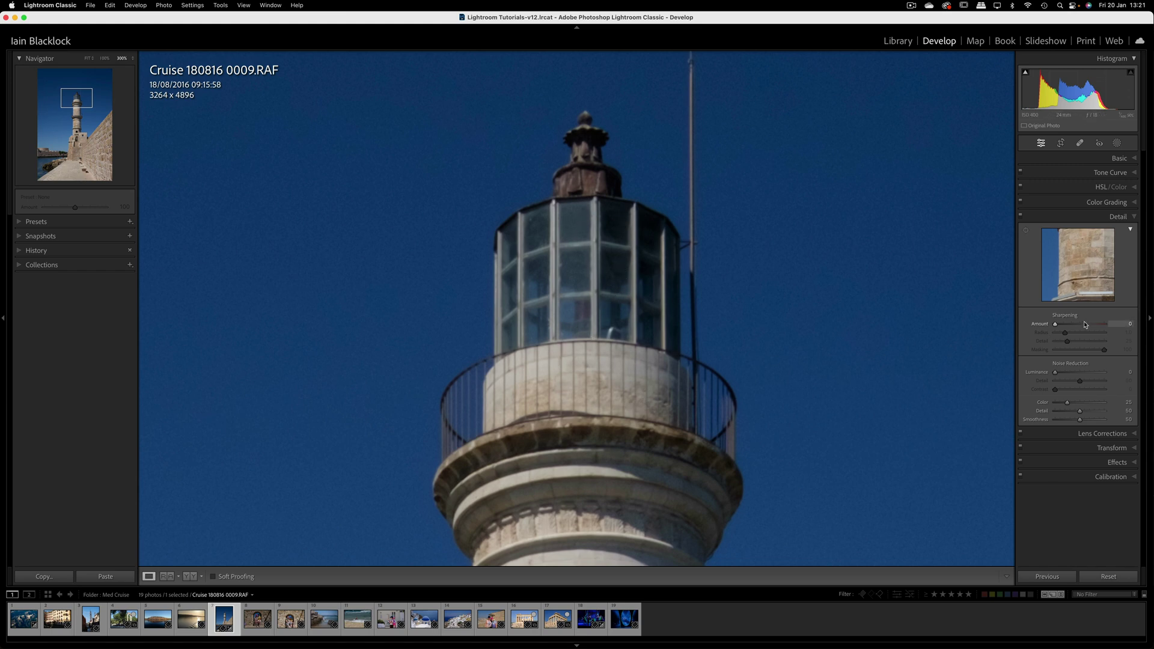
{"action": "left_click", "coordinate": [1106, 325]}
{"action": "left_click_drag", "start_coordinate": [1104, 325], "coordinate": [1059, 332]}
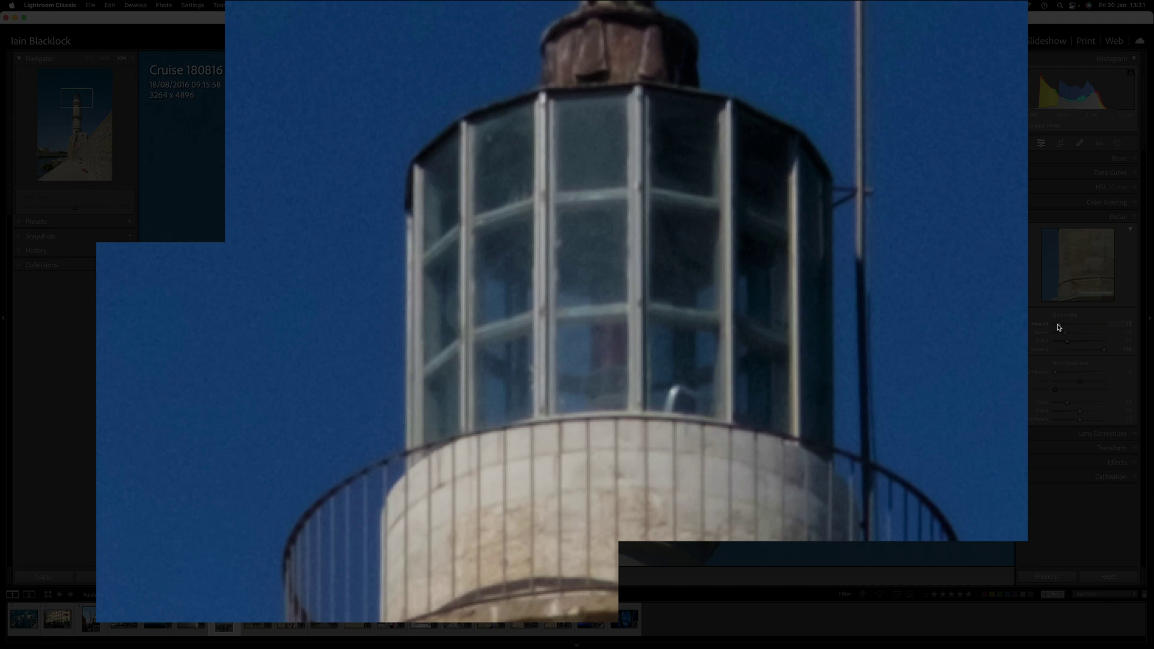
{"action": "left_click_drag", "start_coordinate": [1059, 327], "coordinate": [1112, 326]}
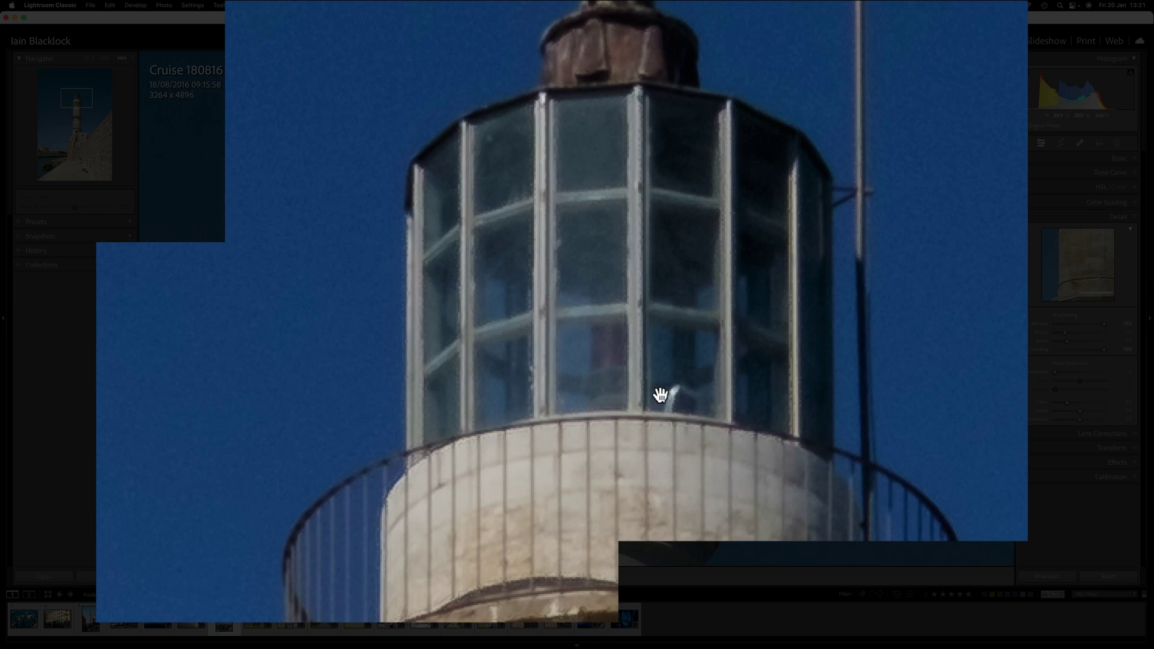
{"action": "left_click_drag", "start_coordinate": [1104, 326], "coordinate": [1031, 329]}
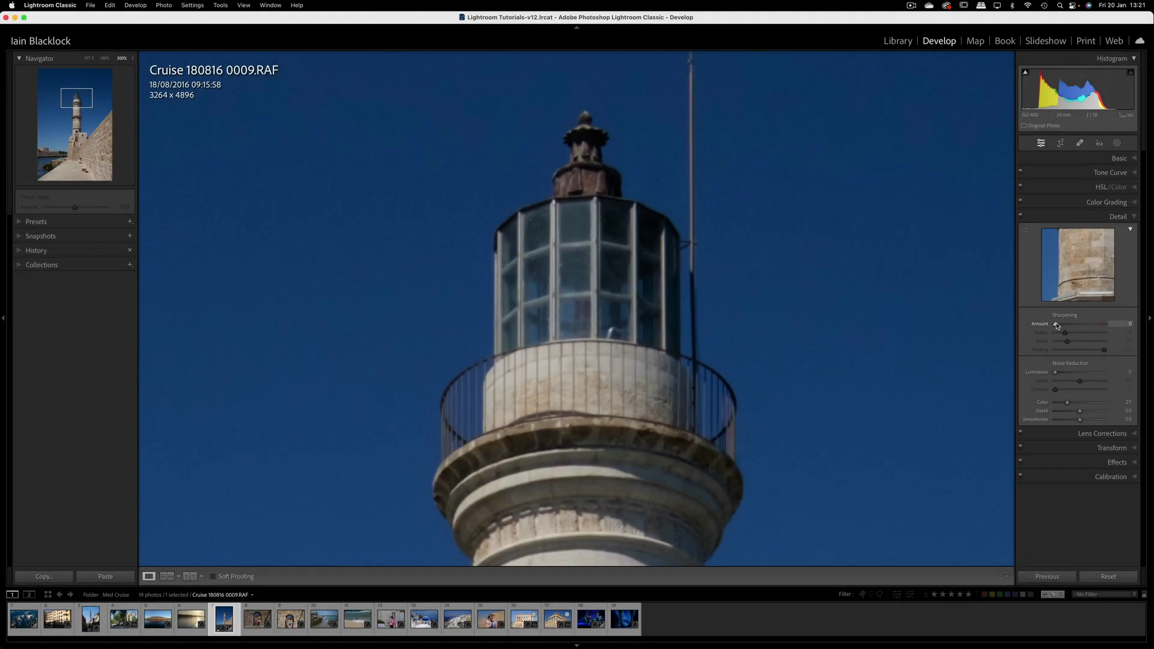
{"action": "left_click_drag", "start_coordinate": [1074, 325], "coordinate": [1096, 325]}
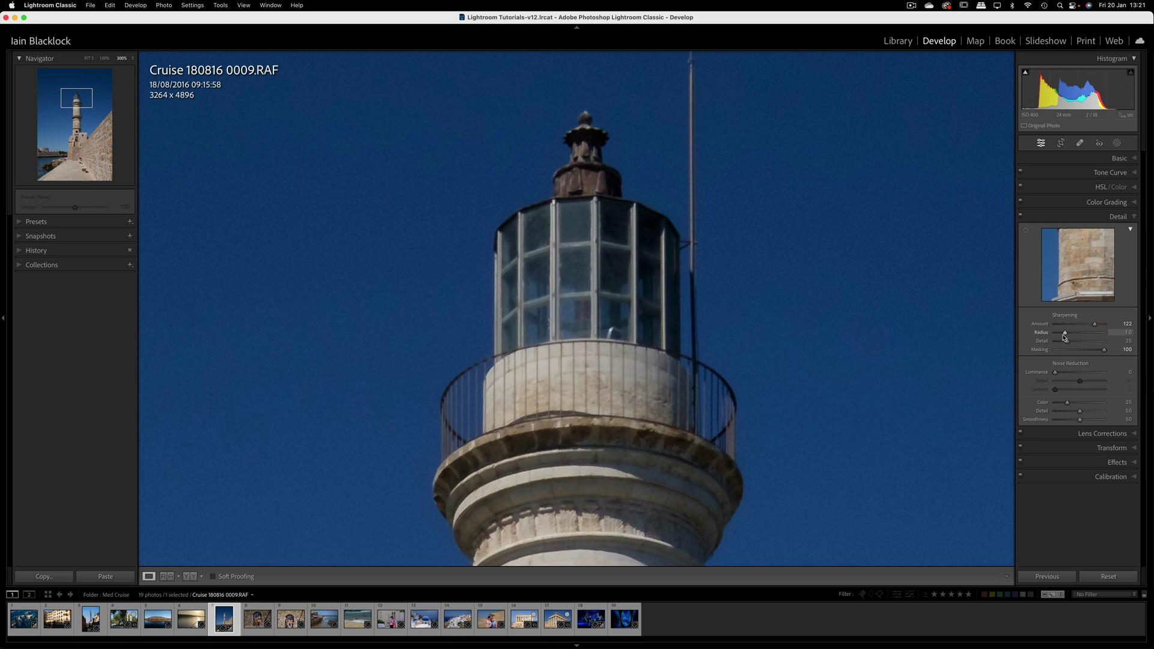
Step: Widen the sharpening Radius to 3.0 and raise Amount back to 150
{"action": "left_click_drag", "start_coordinate": [1064, 332], "coordinate": [1104, 332]}
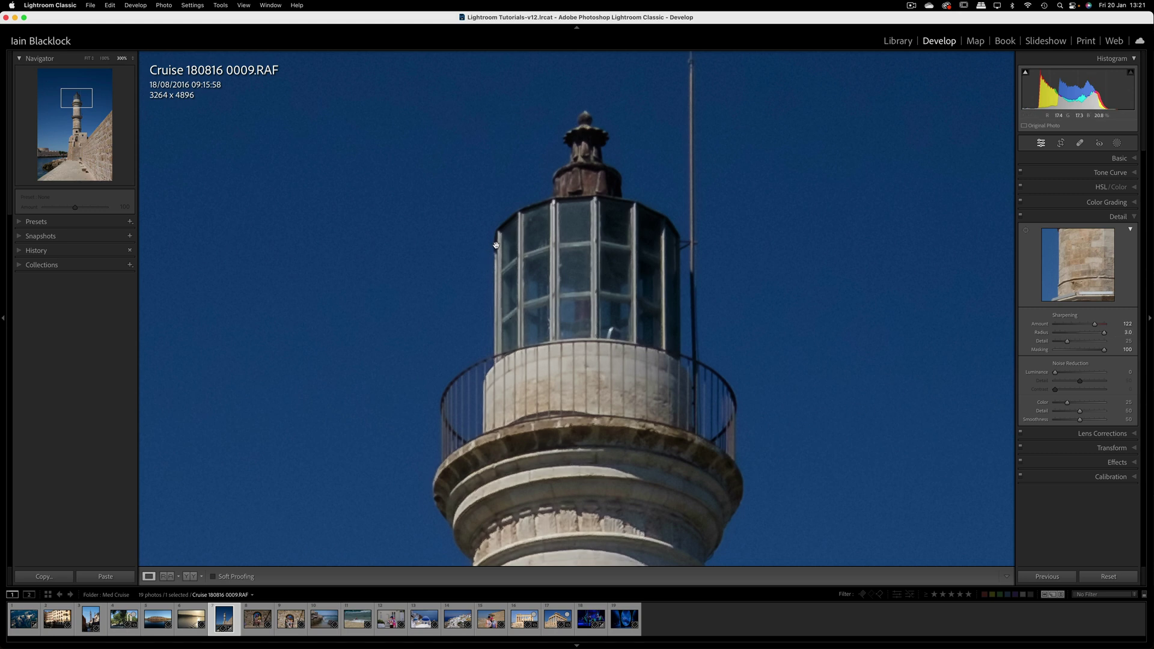
{"action": "left_click_drag", "start_coordinate": [1092, 330], "coordinate": [1104, 329]}
{"action": "scroll", "coordinate": [587, 343], "scroll_direction": "down", "scroll_amount": 5}
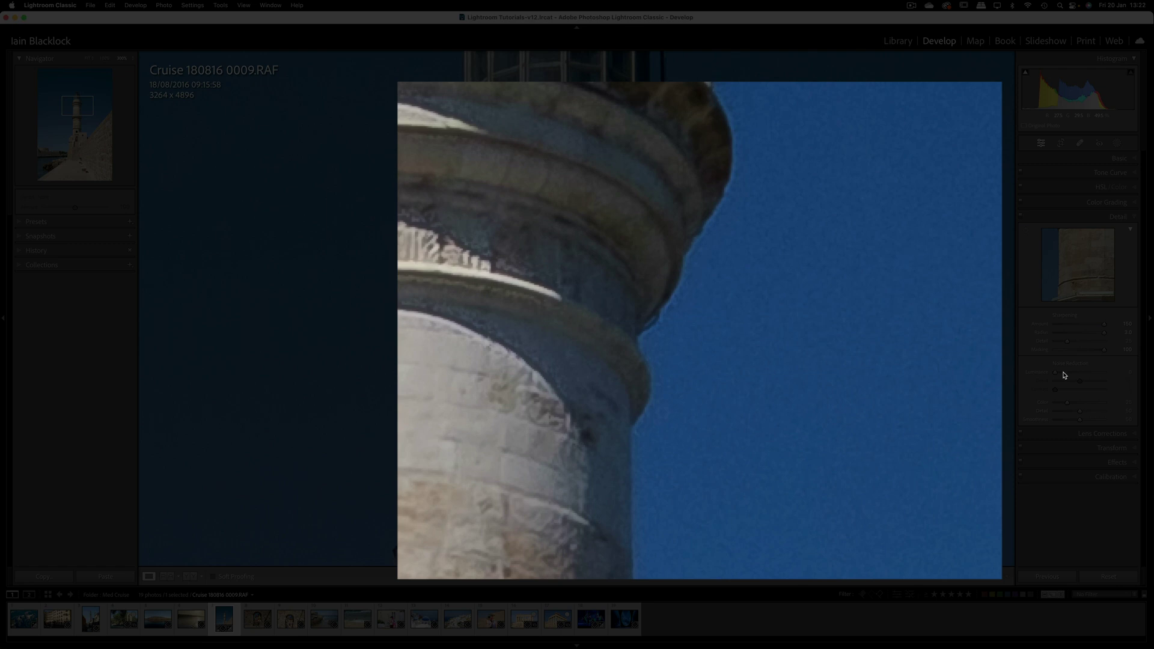
Step: Narrow the Radius to 0.5 to check halos on the balcony, then return it to 1.0
{"action": "left_click_drag", "start_coordinate": [1105, 335], "coordinate": [1055, 335]}
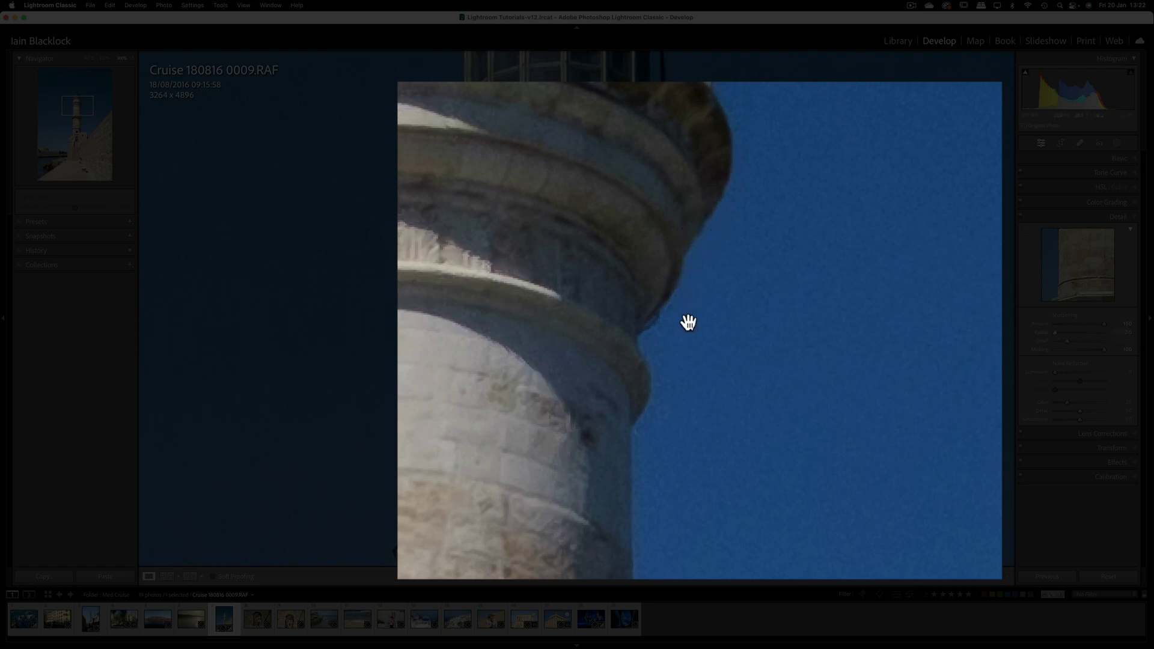
{"action": "left_click_drag", "start_coordinate": [688, 319], "coordinate": [691, 486]}
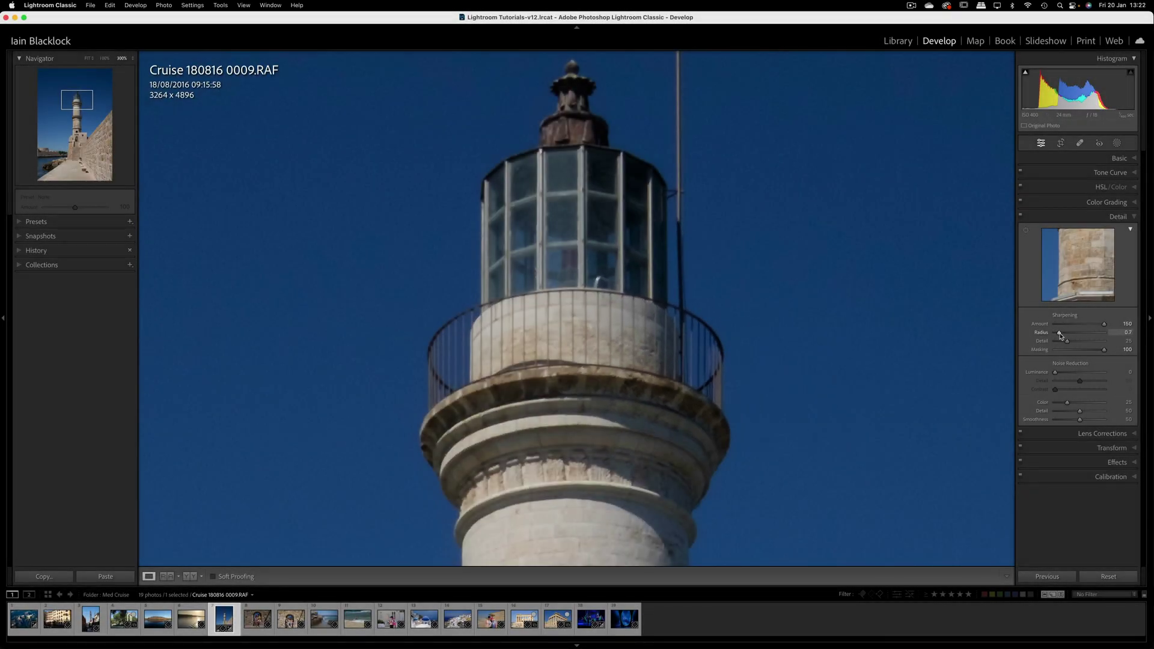
{"action": "left_click_drag", "start_coordinate": [1060, 335], "coordinate": [1067, 336]}
{"action": "key", "text": "super+shift+z"}
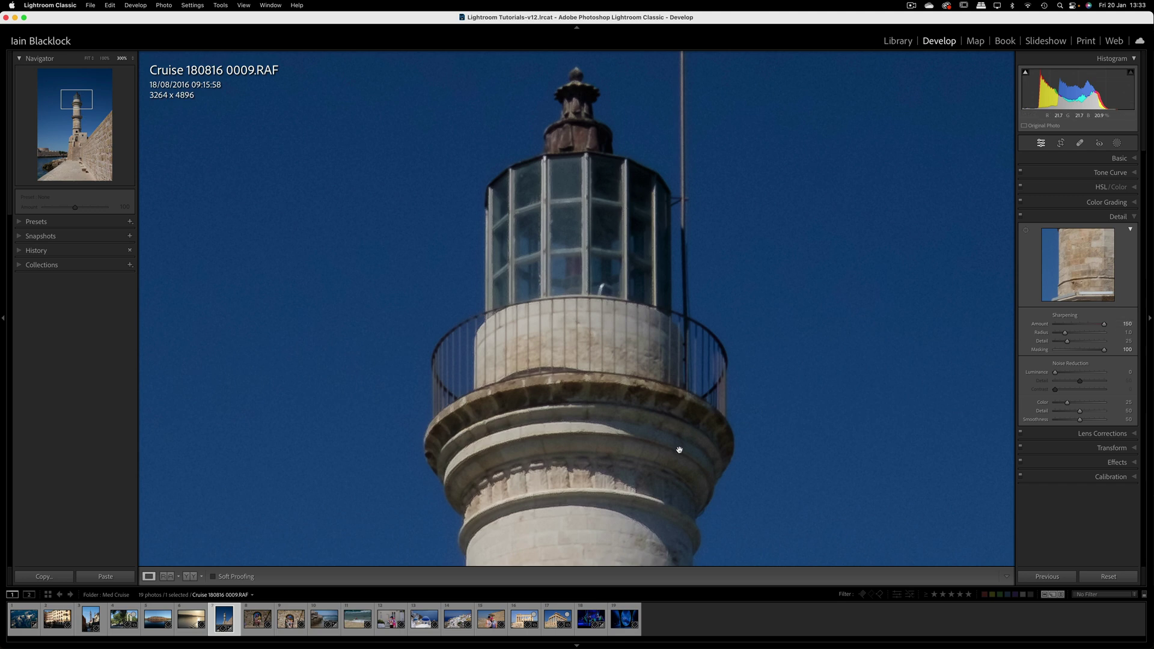
Step: Push sharpening Detail to 100, then bring it down to about 38 while checking the tower
{"action": "scroll", "coordinate": [677, 449], "scroll_direction": "down", "scroll_amount": 3}
{"action": "scroll", "coordinate": [640, 431], "scroll_direction": "down", "scroll_amount": 3}
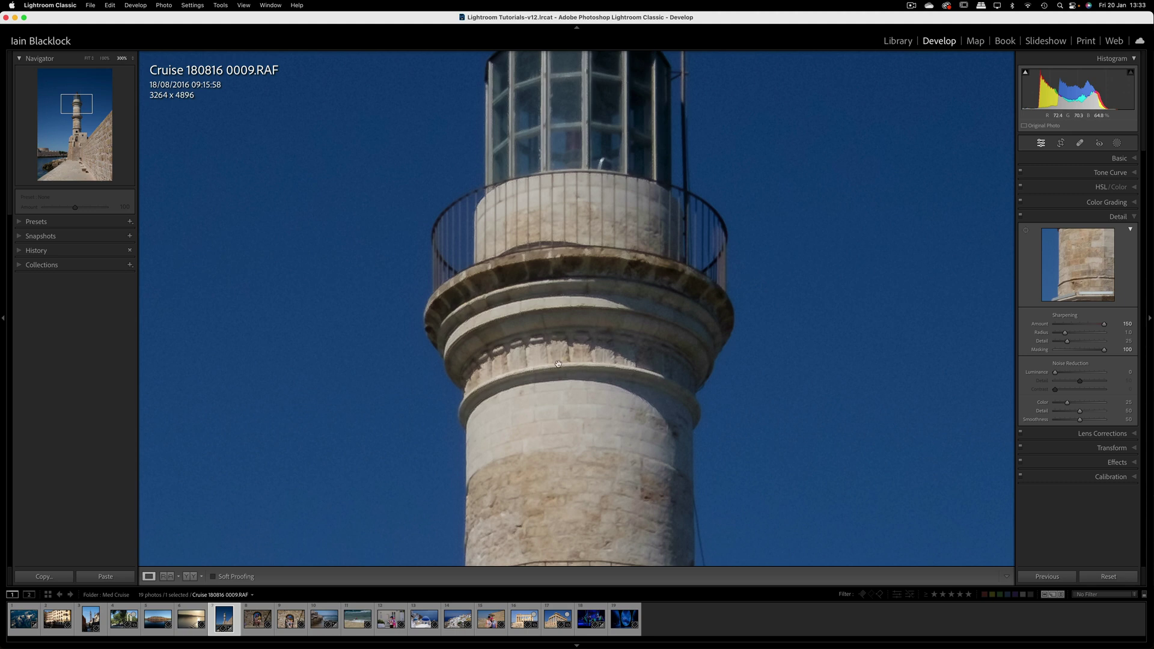
{"action": "left_click_drag", "start_coordinate": [1068, 343], "coordinate": [1125, 342]}
{"action": "mouse_move", "coordinate": [566, 378]}
{"action": "left_mouse_down"}
{"action": "mouse_move", "coordinate": [585, 379]}
{"action": "mouse_move", "coordinate": [560, 371]}
{"action": "left_mouse_up"}
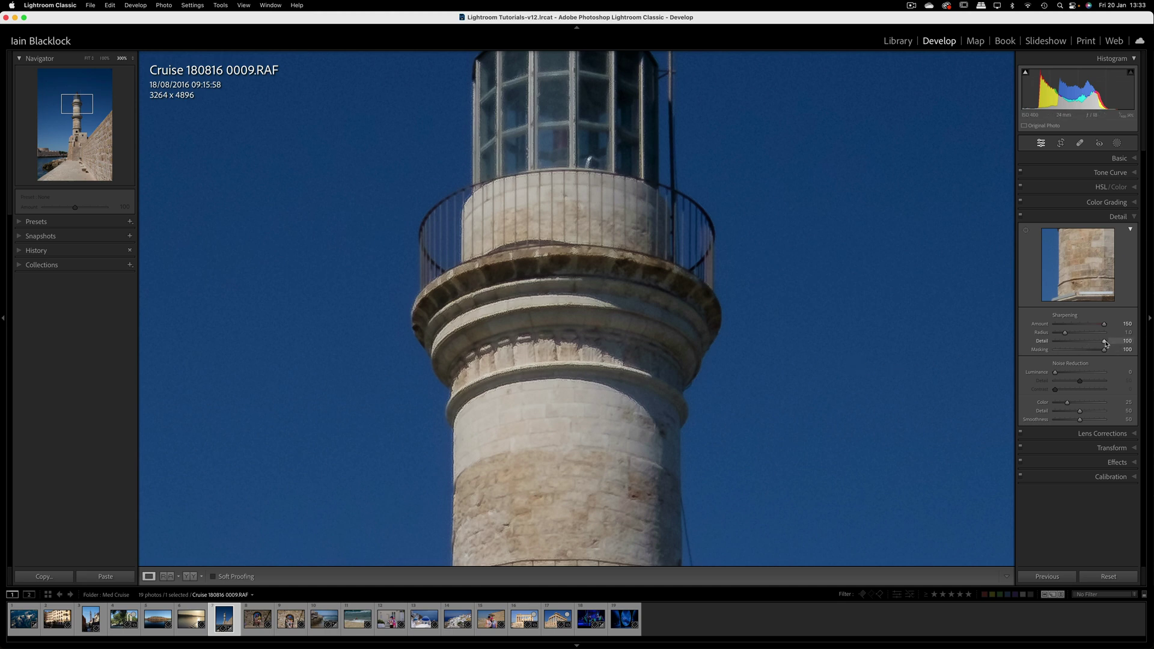
{"action": "mouse_move", "coordinate": [1105, 343]}
{"action": "left_mouse_down"}
{"action": "mouse_move", "coordinate": [1065, 343]}
{"action": "mouse_move", "coordinate": [1108, 346]}
{"action": "left_mouse_up"}
{"action": "left_click_drag", "start_coordinate": [1104, 344], "coordinate": [1074, 344]}
Step: Drop sharpening Masking to 0 and inspect the sky and upper tower at Fit and 300% zoom
{"action": "left_click_drag", "start_coordinate": [1105, 352], "coordinate": [1035, 354]}
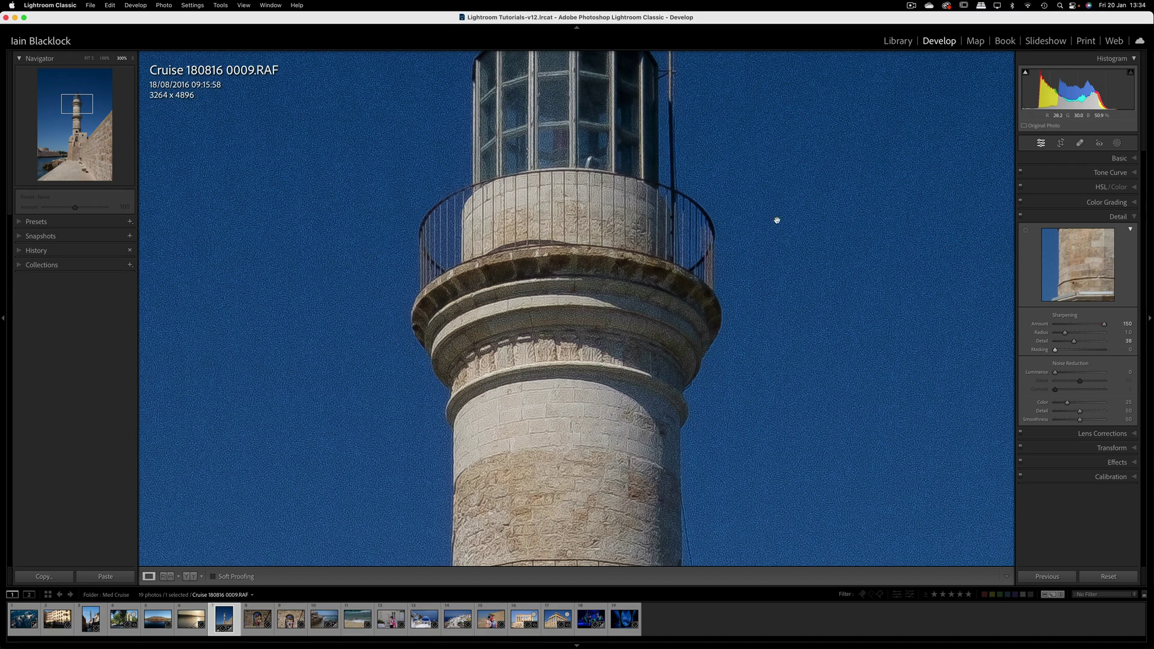
{"action": "left_click", "coordinate": [818, 342]}
{"action": "left_click", "coordinate": [677, 281]}
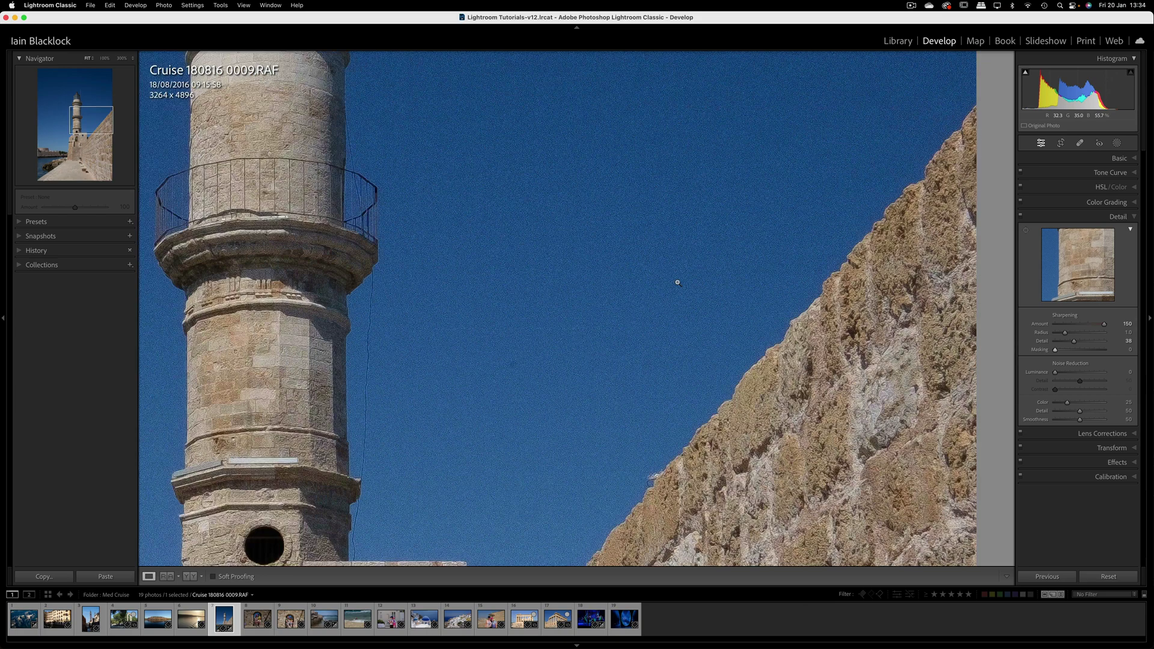
{"action": "left_click", "coordinate": [682, 281]}
{"action": "left_click", "coordinate": [682, 281]}
{"action": "mouse_move", "coordinate": [713, 347]}
{"action": "left_mouse_down"}
{"action": "mouse_move", "coordinate": [626, 330]}
{"action": "mouse_move", "coordinate": [735, 347]}
{"action": "left_mouse_up"}
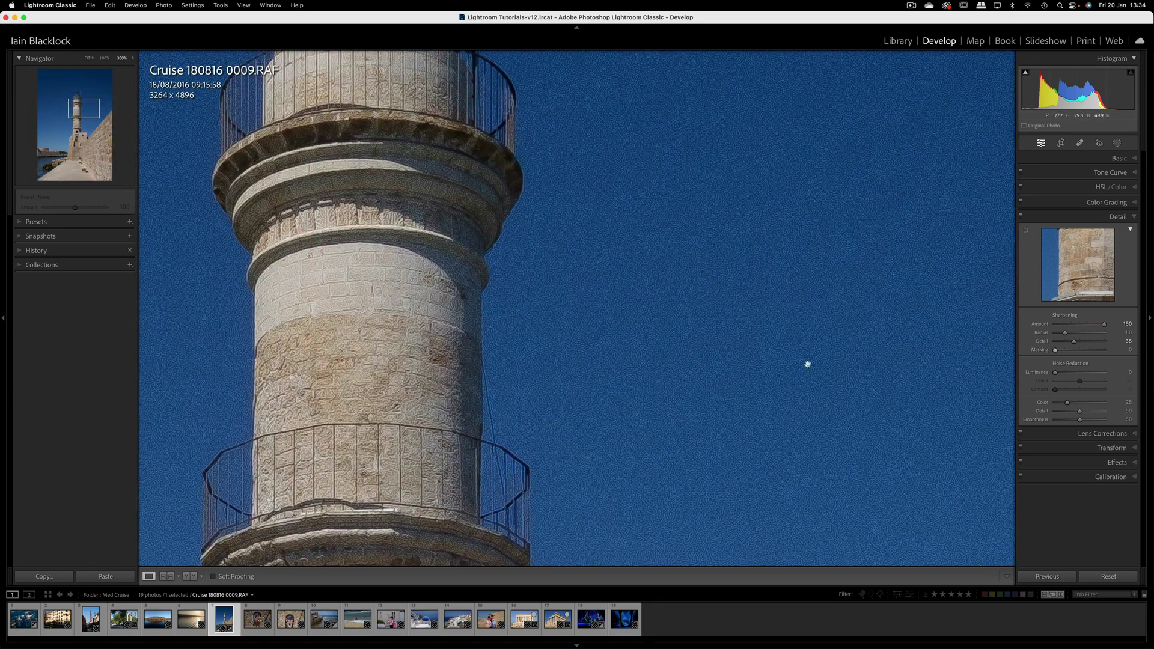
{"action": "left_click_drag", "start_coordinate": [758, 334], "coordinate": [785, 309]}
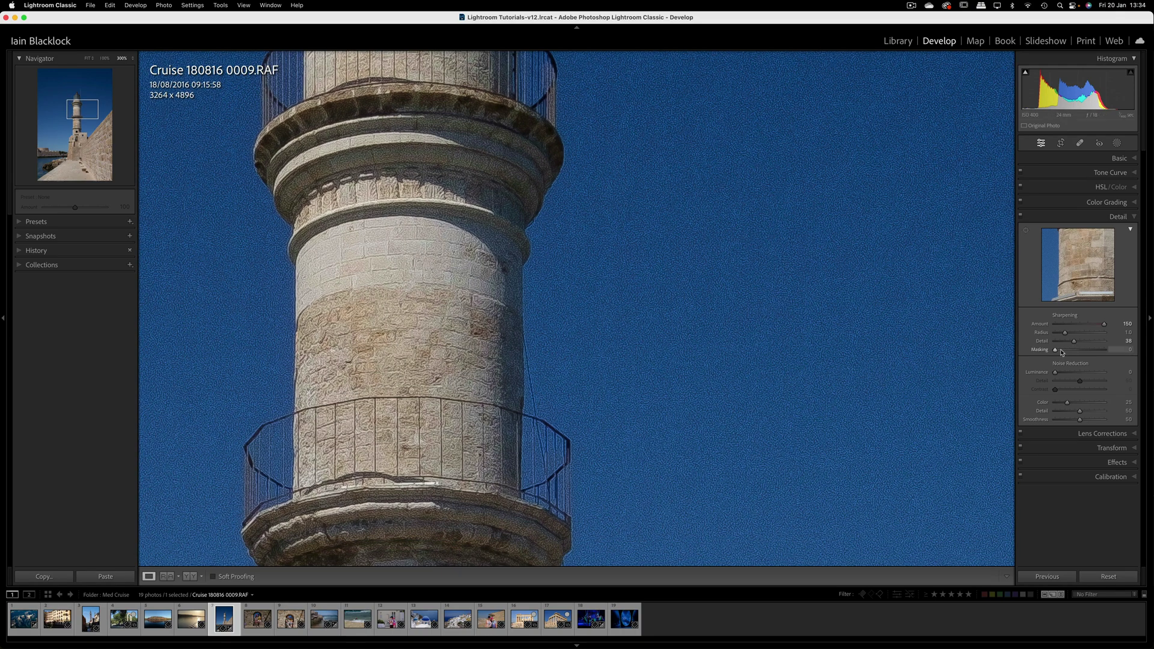
{"action": "scroll", "coordinate": [547, 81], "scroll_direction": "left", "scroll_amount": 5}
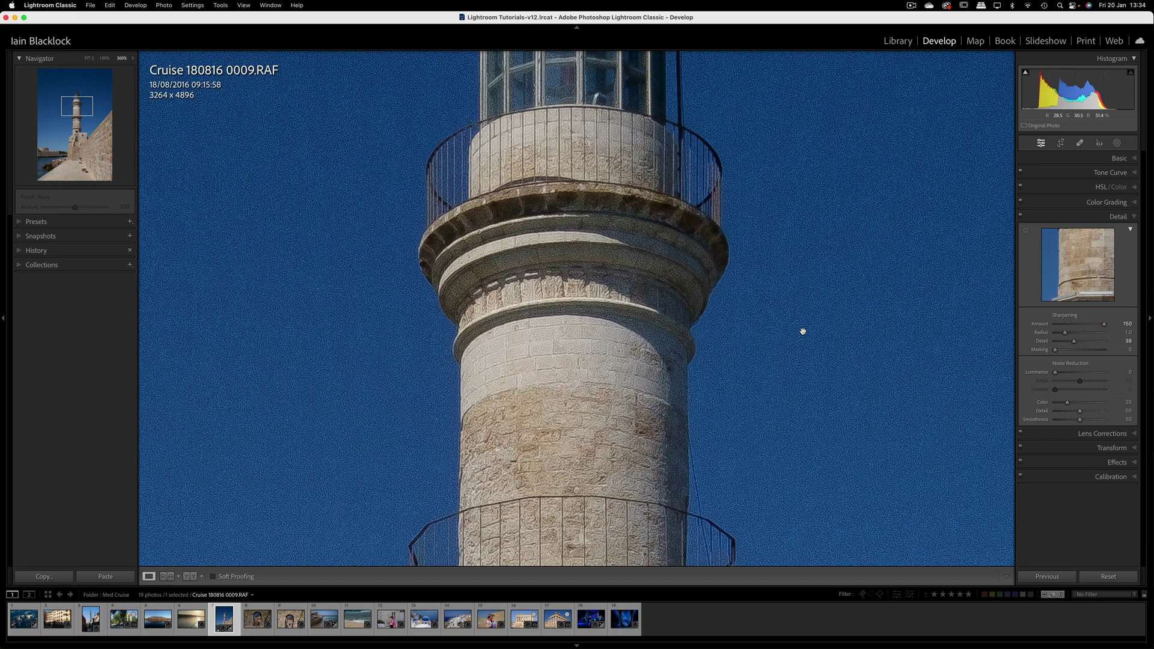
Step: Preview the sharpening mask with Option held and set Masking to 57
{"action": "key", "text": "alt"}
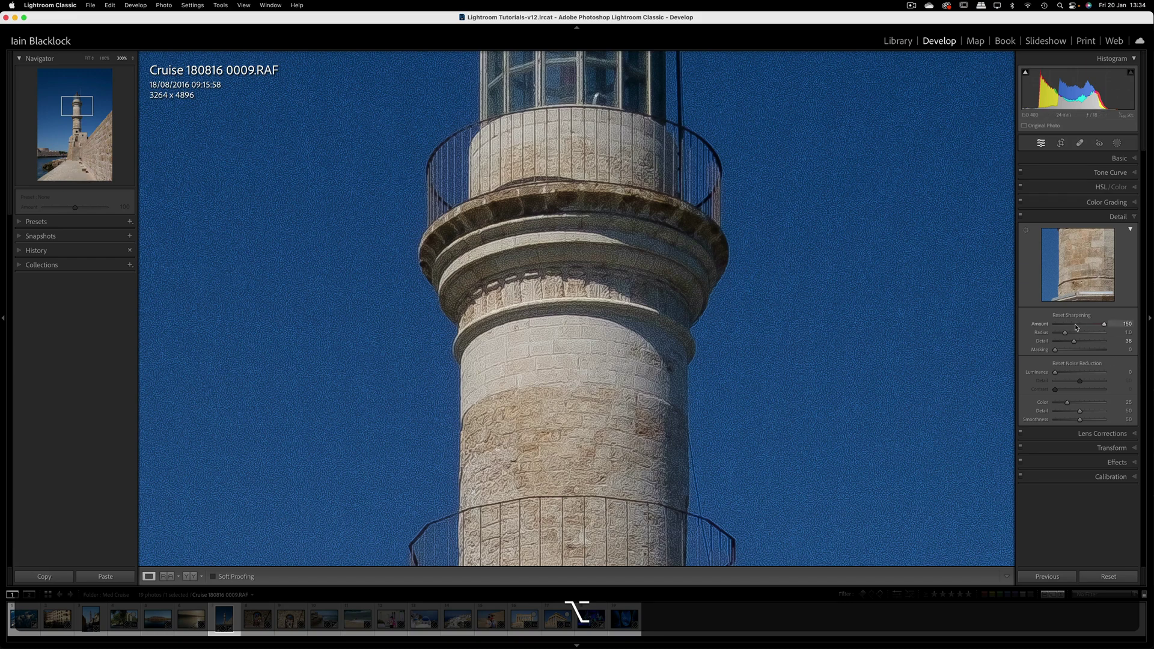
{"action": "left_click", "coordinate": [1056, 350], "text": "alt"}
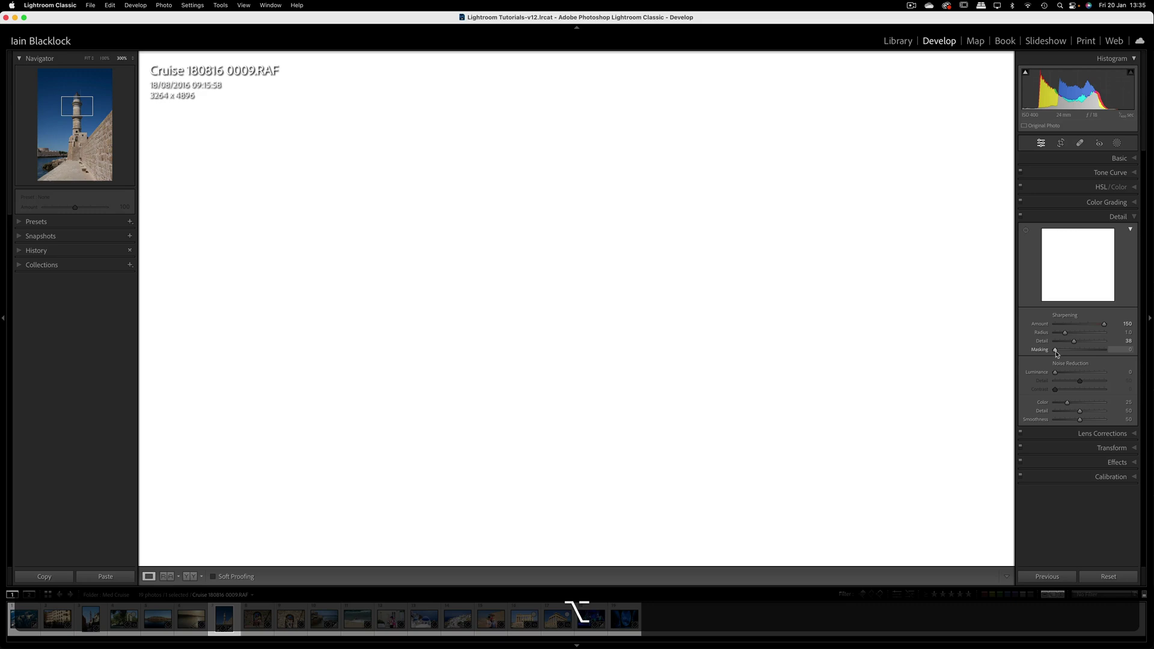
{"action": "left_click_drag", "start_coordinate": [1057, 354], "coordinate": [1085, 352]}
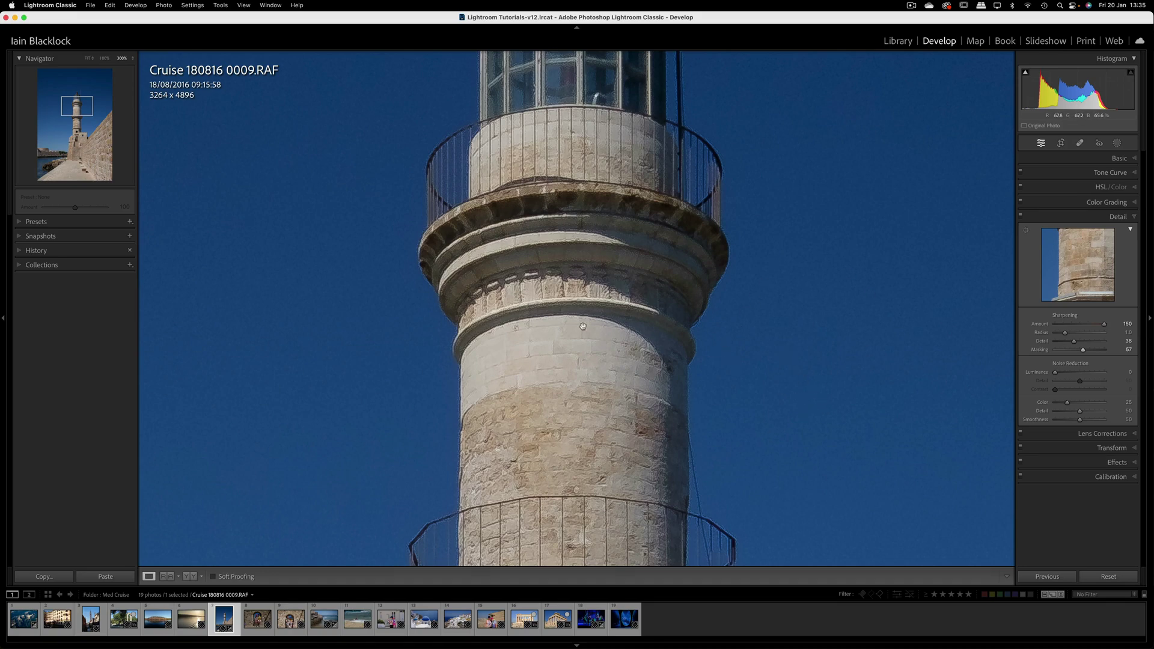
Step: Raise sharpening Masking to 66 and lower Amount to about 50
{"action": "scroll", "coordinate": [583, 326], "scroll_direction": "up", "scroll_amount": 10}
{"action": "scroll", "coordinate": [602, 364], "scroll_direction": "down", "scroll_amount": 3}
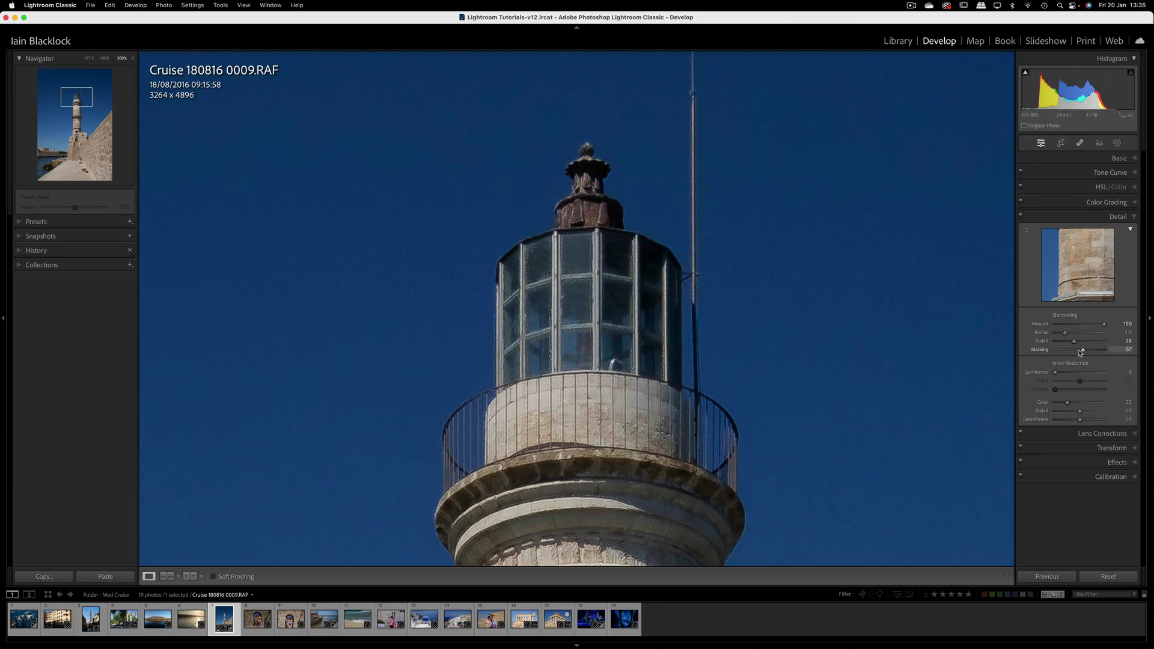
{"action": "mouse_move", "coordinate": [1081, 352]}
{"action": "left_mouse_down"}
{"action": "mouse_move", "coordinate": [1111, 354]}
{"action": "mouse_move", "coordinate": [1095, 355]}
{"action": "left_mouse_up"}
{"action": "left_click_drag", "start_coordinate": [1105, 325], "coordinate": [1071, 327]}
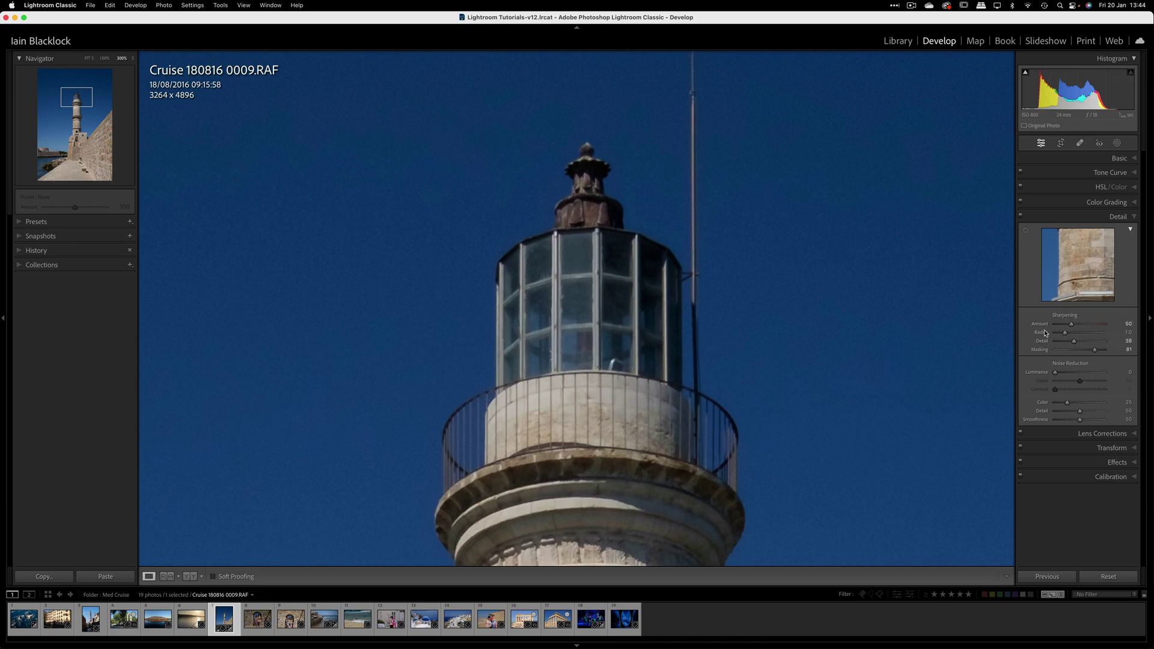
Step: Raise sharpening Detail to about 68, keep Masking at 66, and show the whole photo
{"action": "mouse_move", "coordinate": [1075, 344]}
{"action": "left_mouse_down"}
{"action": "mouse_move", "coordinate": [1093, 343]}
{"action": "mouse_move", "coordinate": [1077, 343]}
{"action": "left_mouse_up"}
{"action": "scroll", "coordinate": [797, 384], "scroll_direction": "down", "scroll_amount": 10}
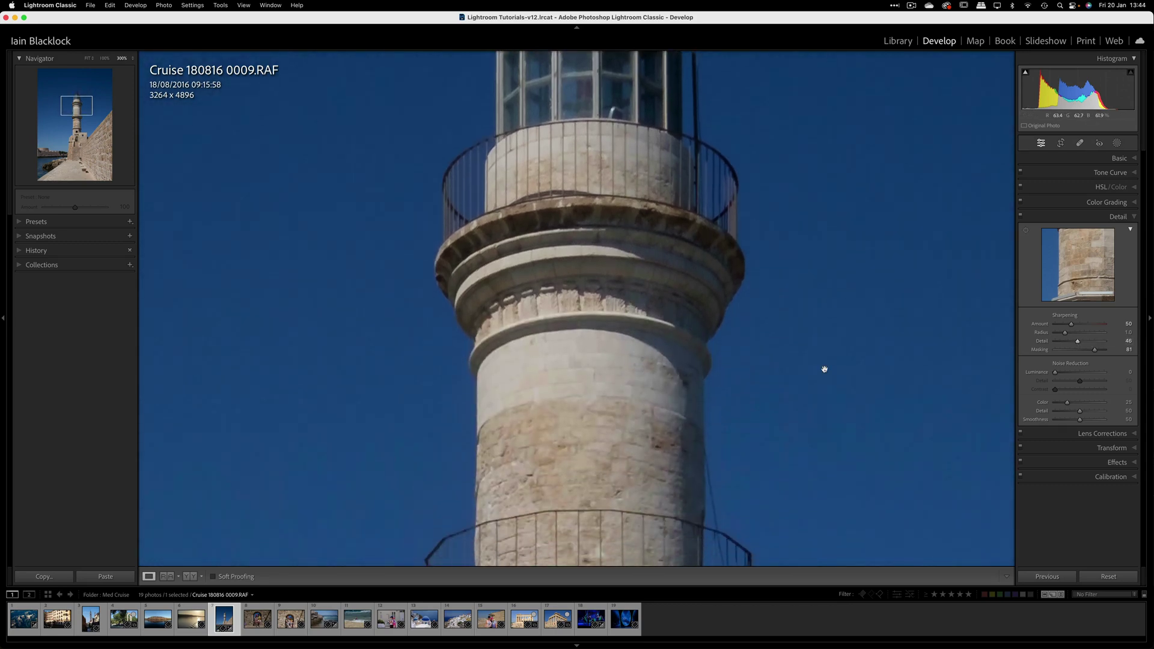
{"action": "left_click_drag", "start_coordinate": [1078, 343], "coordinate": [1092, 343]}
{"action": "left_click_drag", "start_coordinate": [1096, 343], "coordinate": [1090, 342]}
{"action": "left_click_drag", "start_coordinate": [1094, 350], "coordinate": [1087, 349]}
{"action": "left_click", "coordinate": [709, 341]}
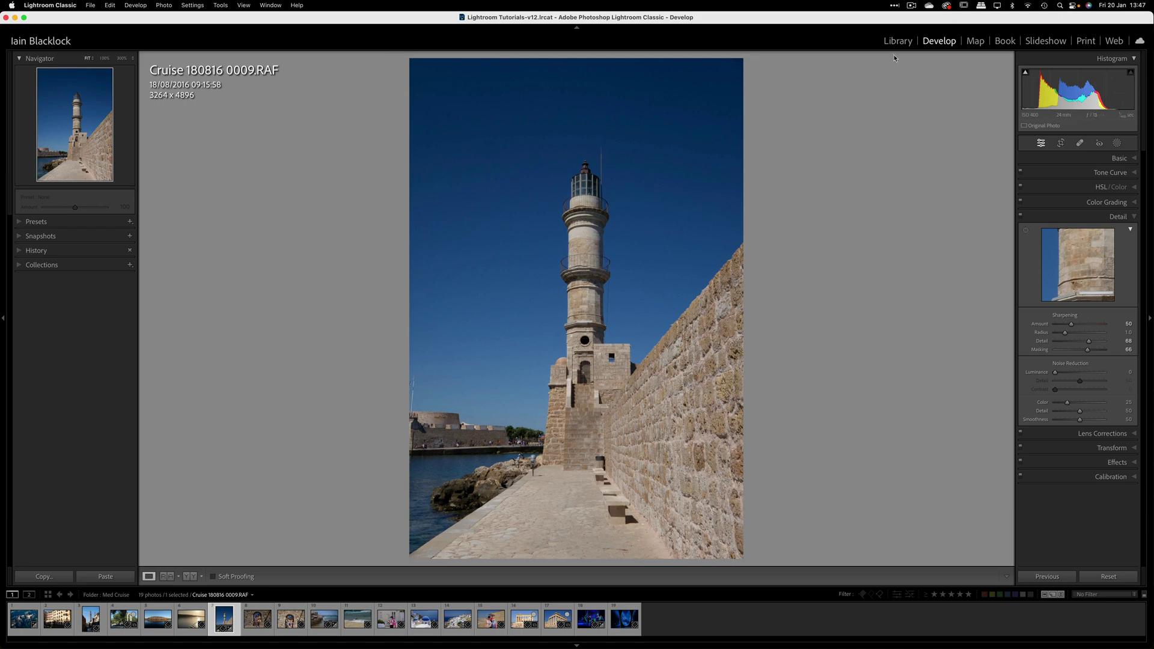
Step: Pick the blue-lit stage shot Cruise 230816 0022.RAF from the Library grid and open it in Develop
{"action": "left_click", "coordinate": [897, 41]}
{"action": "key", "text": "g"}
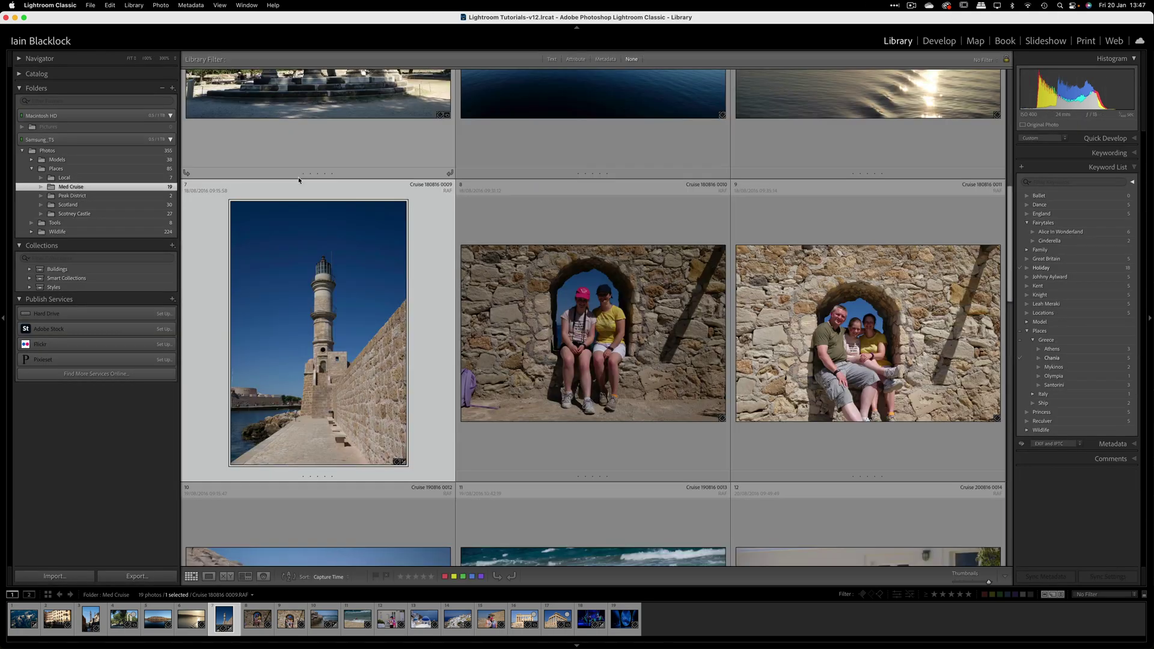
{"action": "scroll", "coordinate": [407, 336], "scroll_direction": "down", "scroll_amount": 10}
{"action": "scroll", "coordinate": [407, 334], "scroll_direction": "down", "scroll_amount": 5}
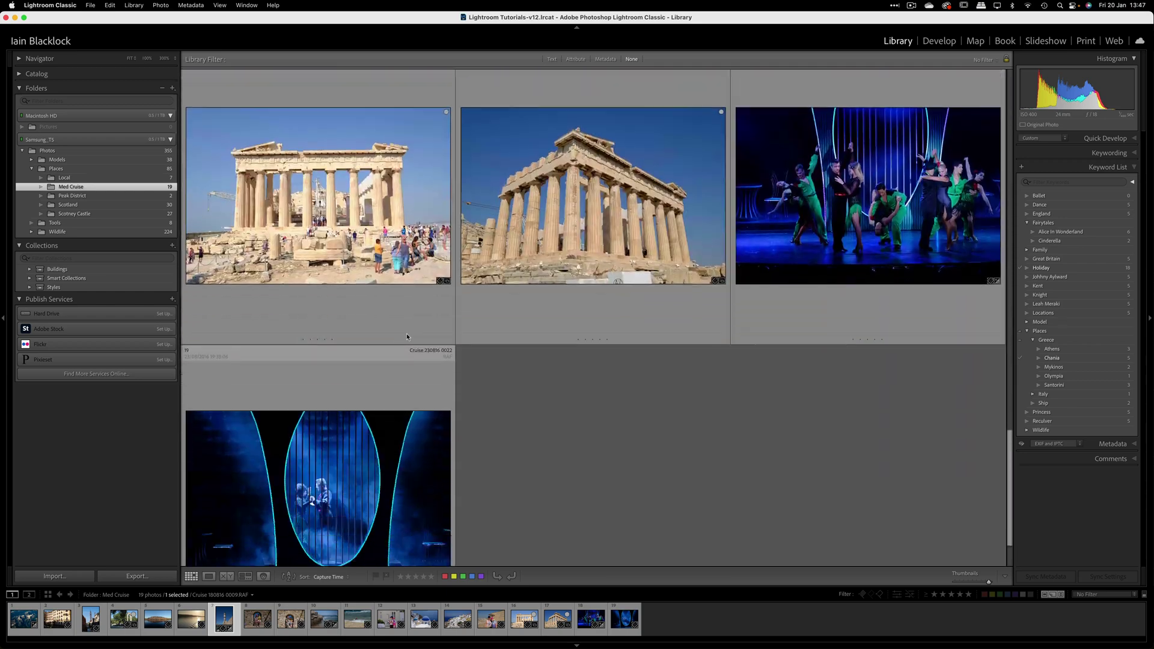
{"action": "double_click", "coordinate": [328, 447]}
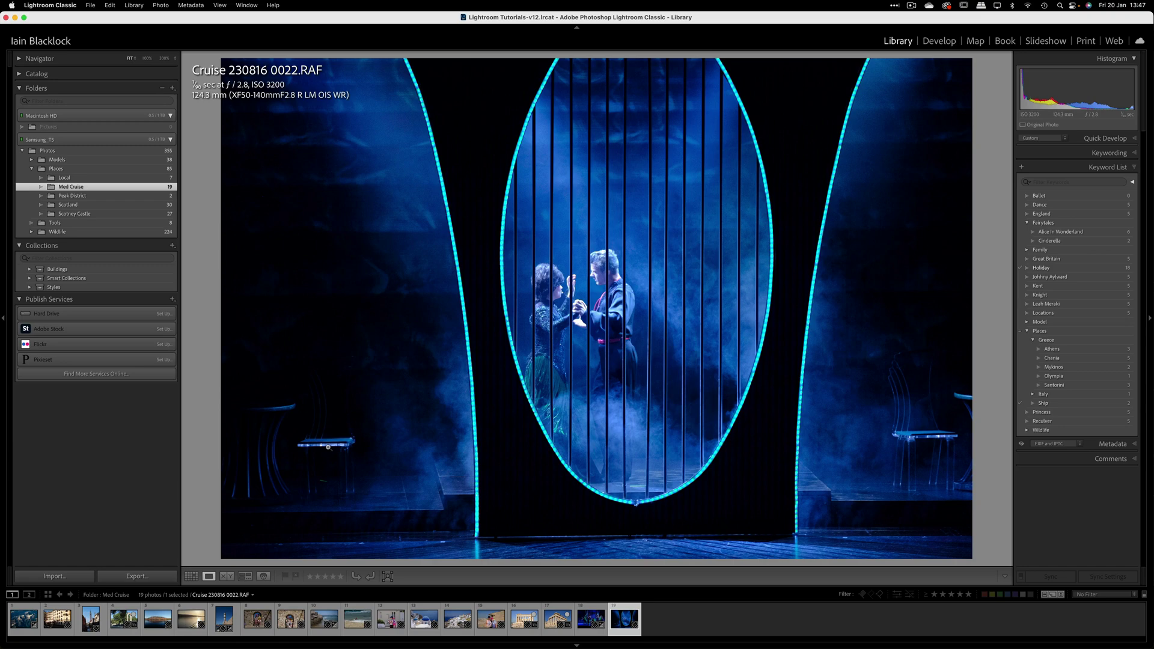
{"action": "left_click", "coordinate": [938, 41]}
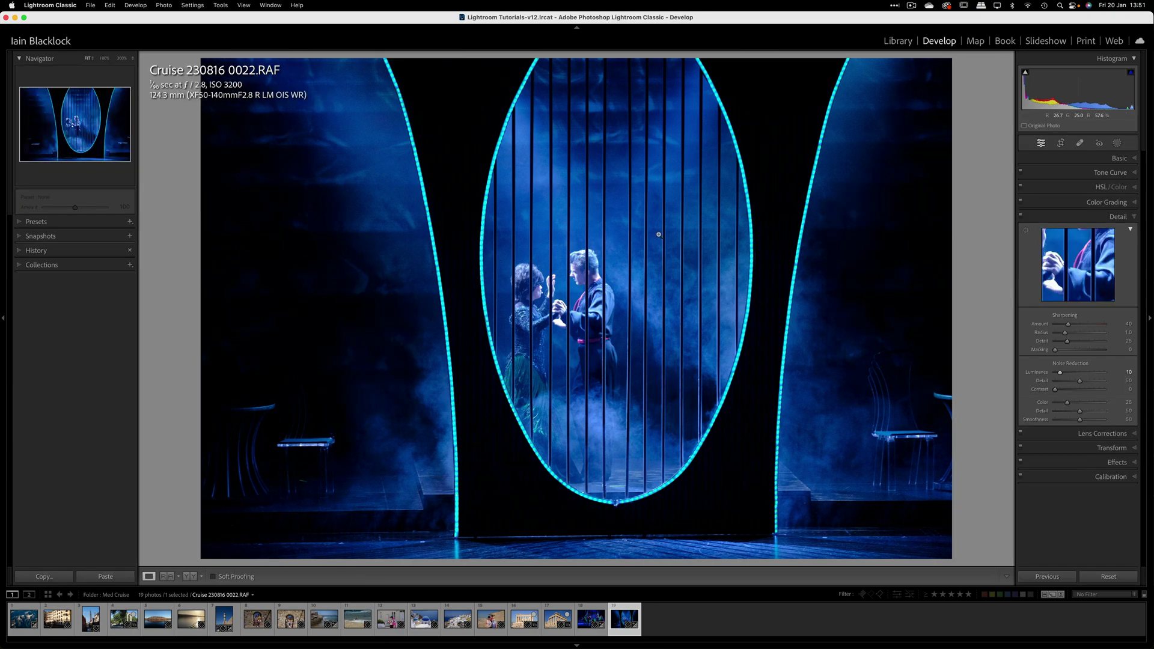
Step: At 300% on the two performers, compare Luminance noise reduction from 0 to 100, settling near 58
{"action": "left_click", "coordinate": [614, 269]}
{"action": "mouse_move", "coordinate": [602, 301]}
{"action": "left_mouse_down"}
{"action": "mouse_move", "coordinate": [637, 300]}
{"action": "mouse_move", "coordinate": [621, 300]}
{"action": "left_mouse_up"}
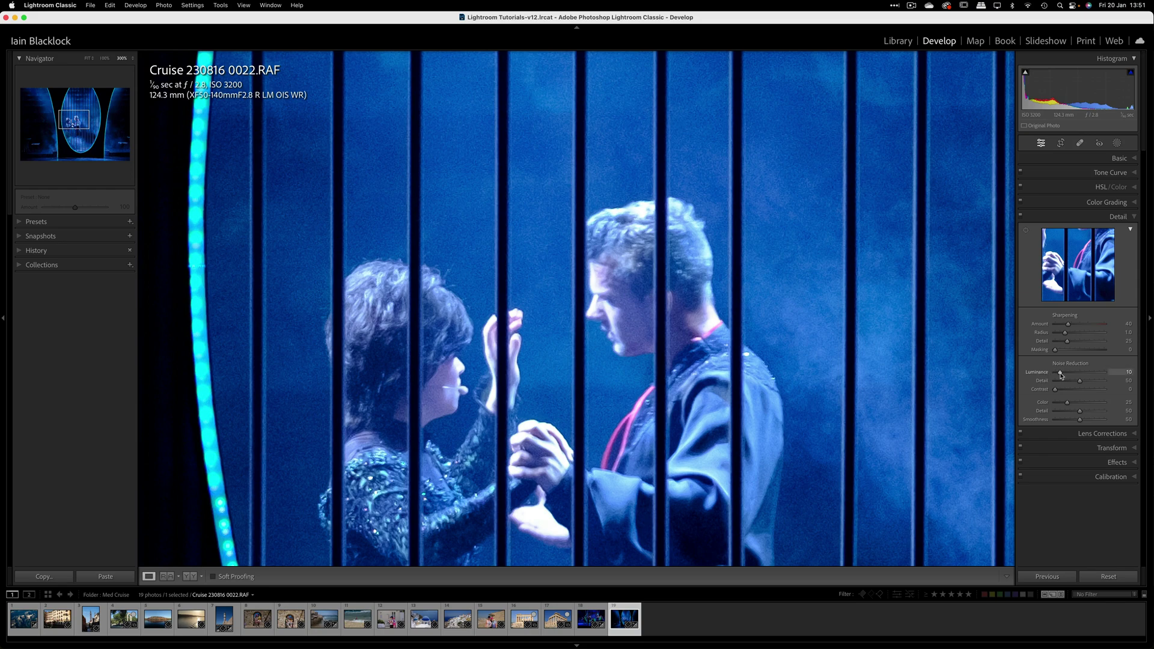
{"action": "left_click_drag", "start_coordinate": [1059, 375], "coordinate": [1109, 374]}
{"action": "left_click_drag", "start_coordinate": [1105, 374], "coordinate": [1056, 374]}
{"action": "left_click_drag", "start_coordinate": [1056, 373], "coordinate": [1079, 374]}
{"action": "left_click_drag", "start_coordinate": [1078, 375], "coordinate": [1039, 377]}
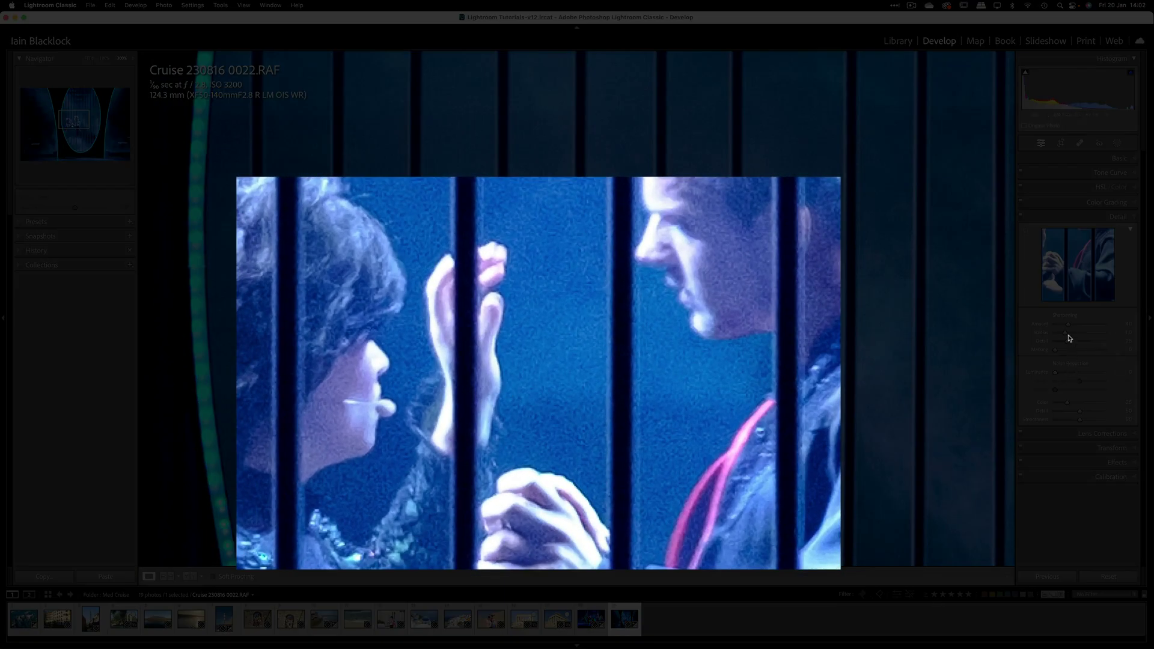
{"action": "left_click_drag", "start_coordinate": [1055, 374], "coordinate": [1091, 375]}
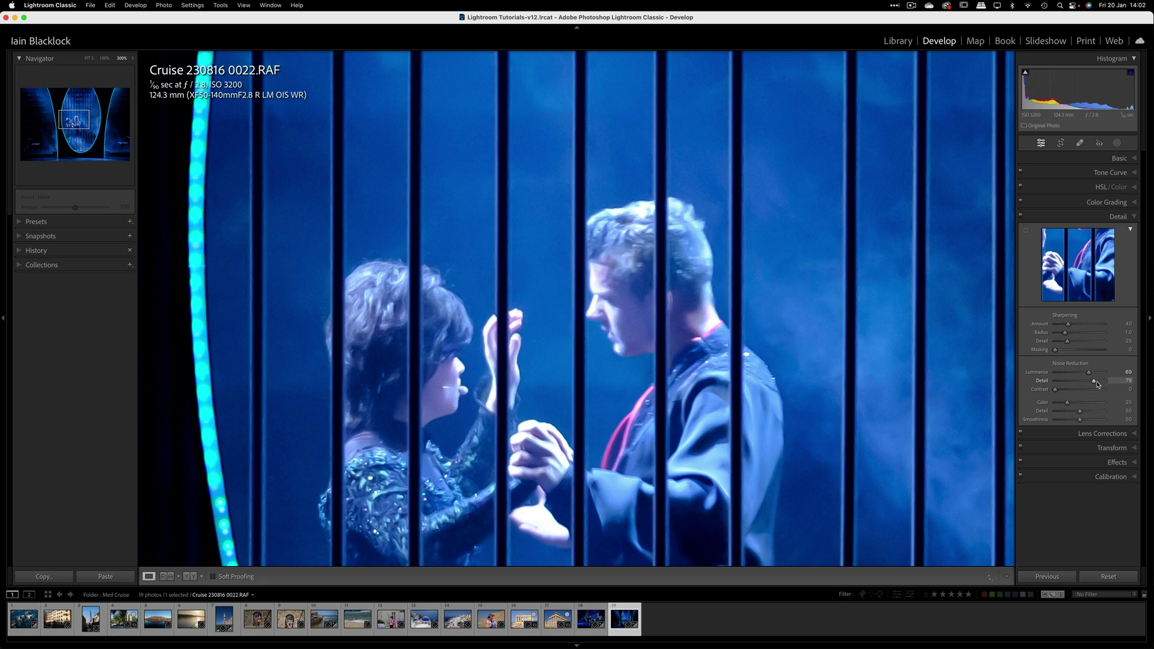
Step: Set the noise reduction Luminance Detail to 56 and Contrast to 31
{"action": "left_click_drag", "start_coordinate": [1080, 383], "coordinate": [1055, 383]}
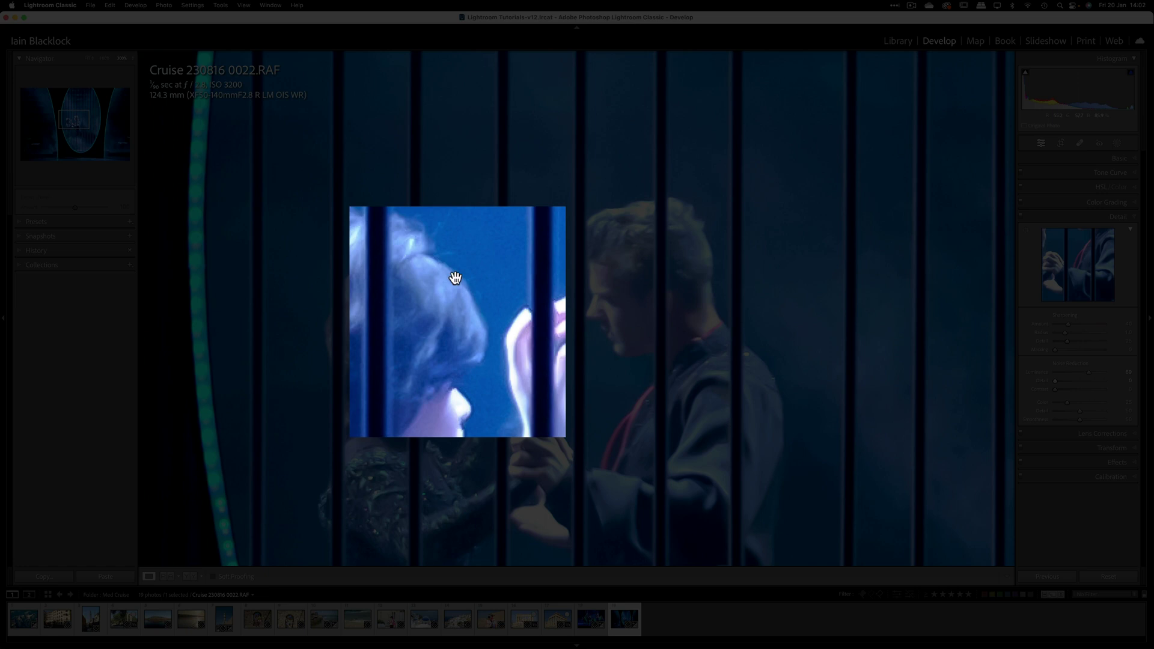
{"action": "left_click_drag", "start_coordinate": [1054, 383], "coordinate": [1102, 385]}
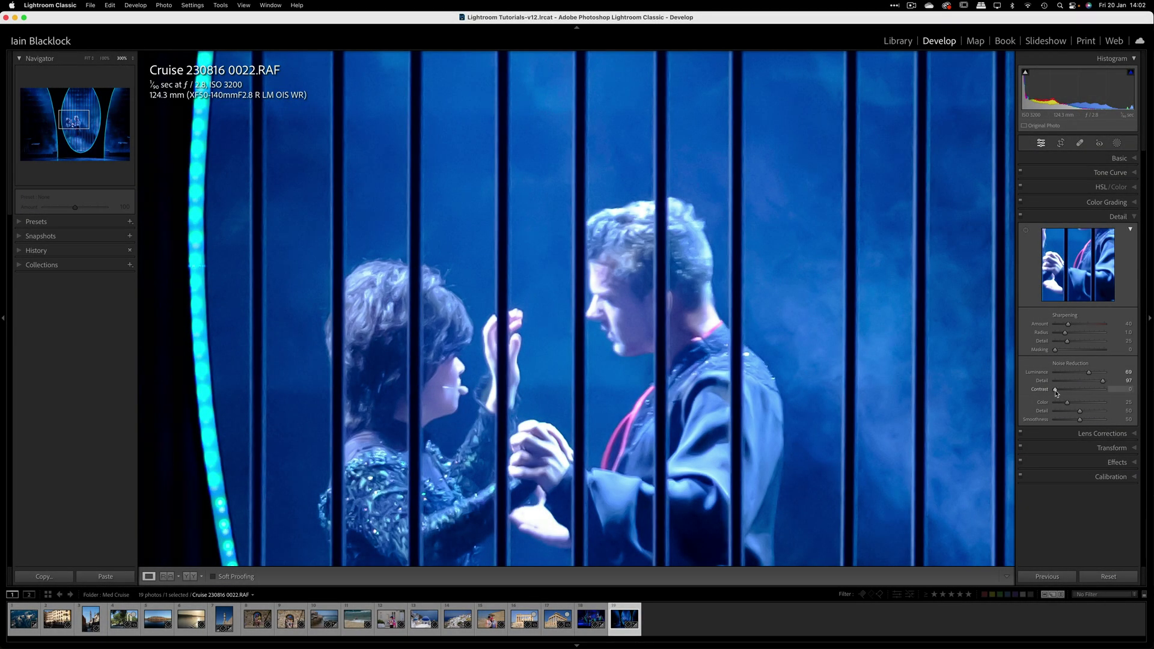
{"action": "left_click_drag", "start_coordinate": [1055, 393], "coordinate": [1066, 393]}
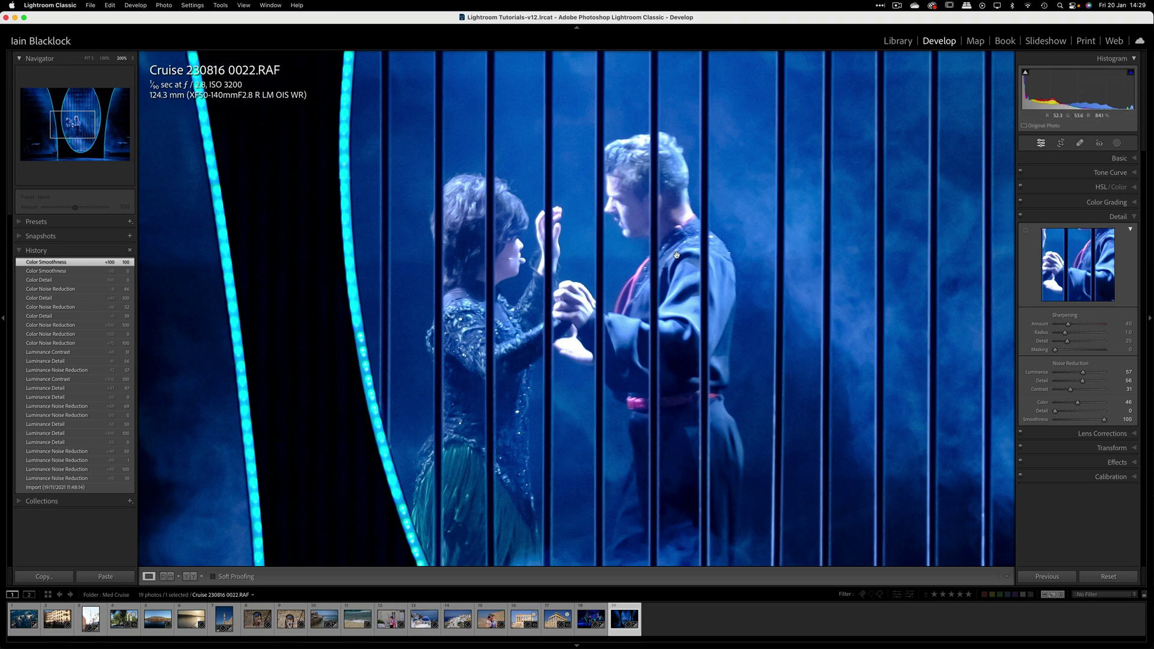
Step: Open the portrait model's folder in Library and check the cabaret portrait's face at 200%
{"action": "left_click", "coordinate": [898, 40]}
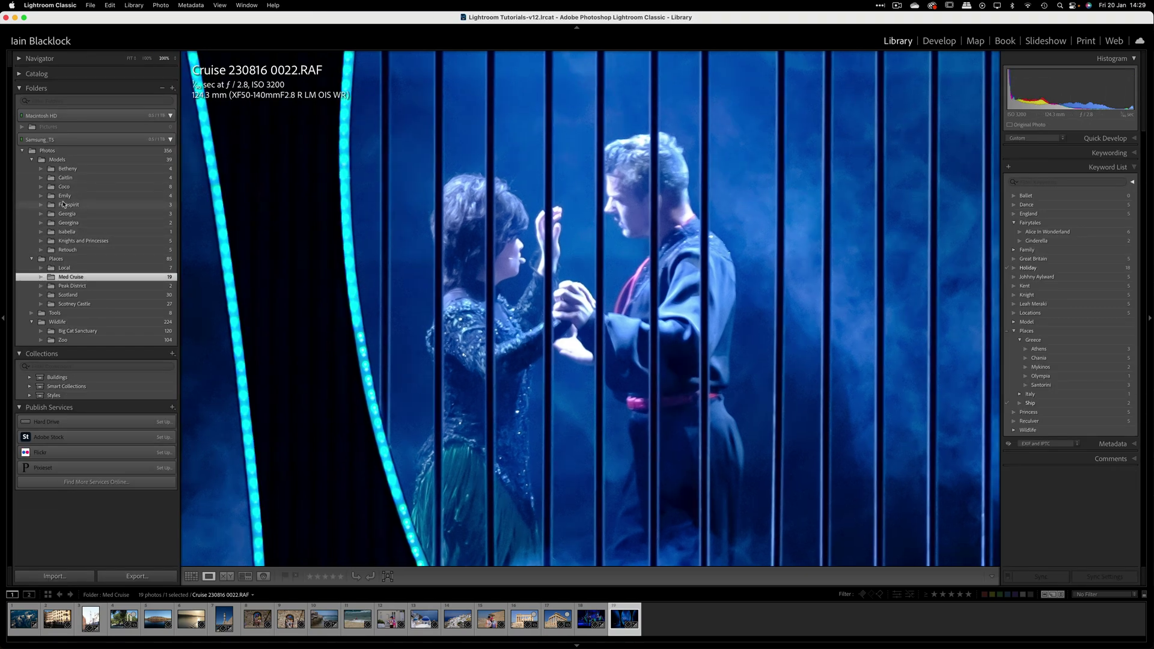
{"action": "left_click", "coordinate": [67, 232]}
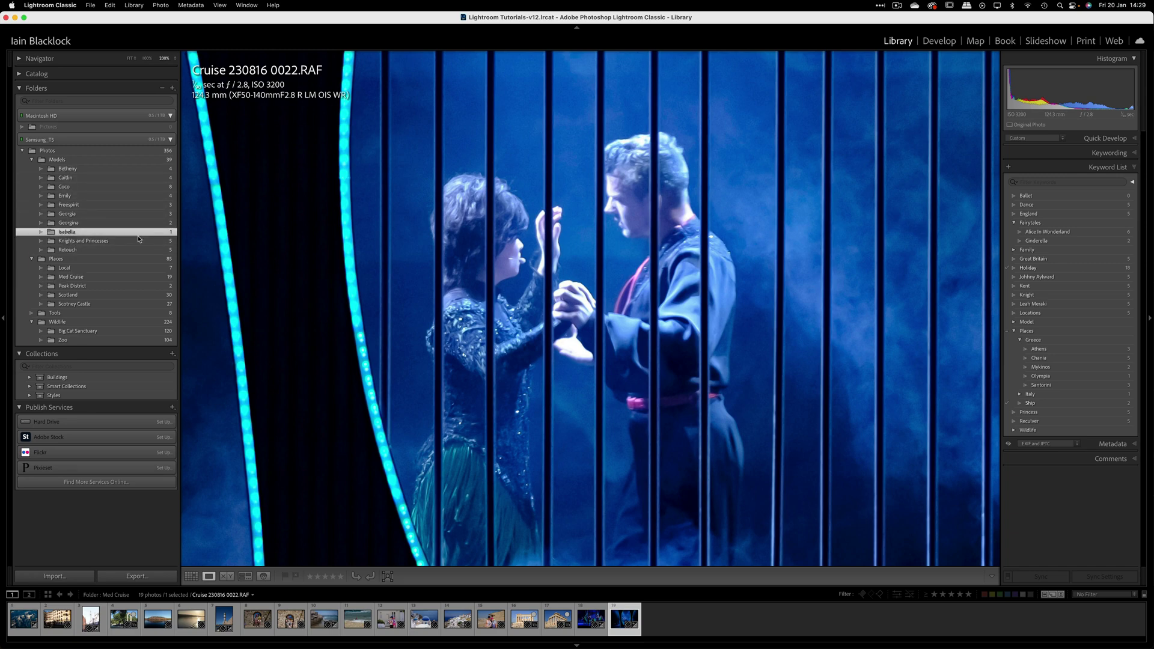
{"action": "left_click", "coordinate": [560, 227]}
{"action": "left_click", "coordinate": [618, 156]}
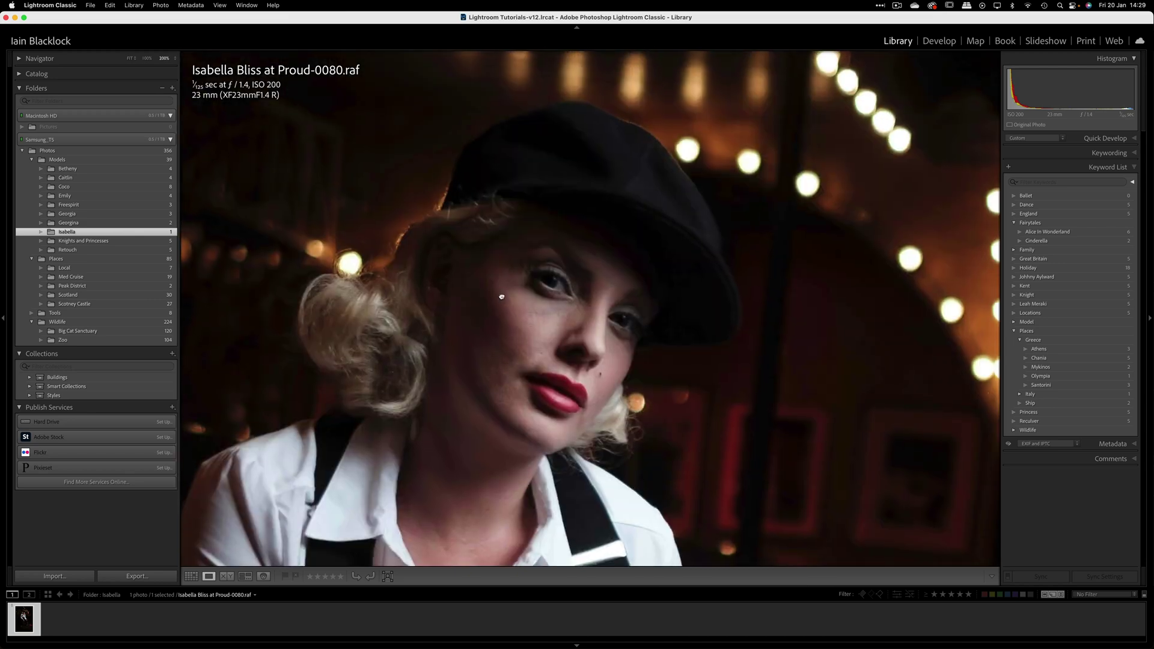
{"action": "left_click_drag", "start_coordinate": [387, 250], "coordinate": [376, 235]}
{"action": "left_click", "coordinate": [676, 218]}
{"action": "left_click", "coordinate": [676, 218]}
{"action": "left_click_drag", "start_coordinate": [675, 217], "coordinate": [714, 506]}
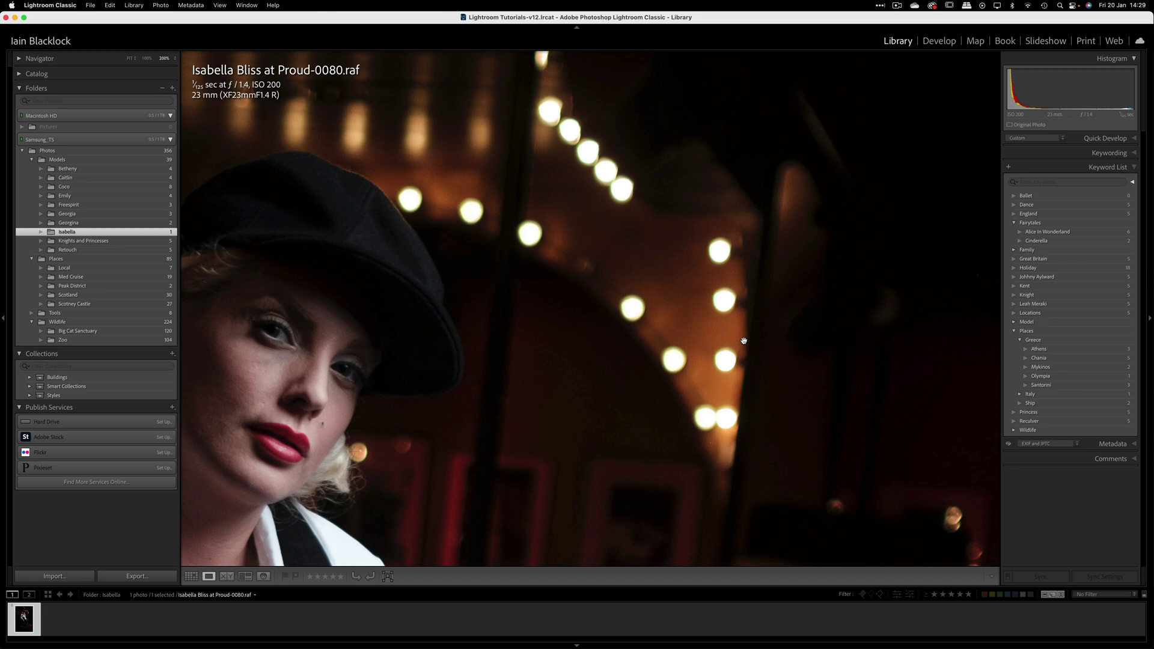
Step: Raise the cabaret portrait's exposure from +0.05 to +3.45, showing the face and red-walled background
{"action": "left_click", "coordinate": [939, 41]}
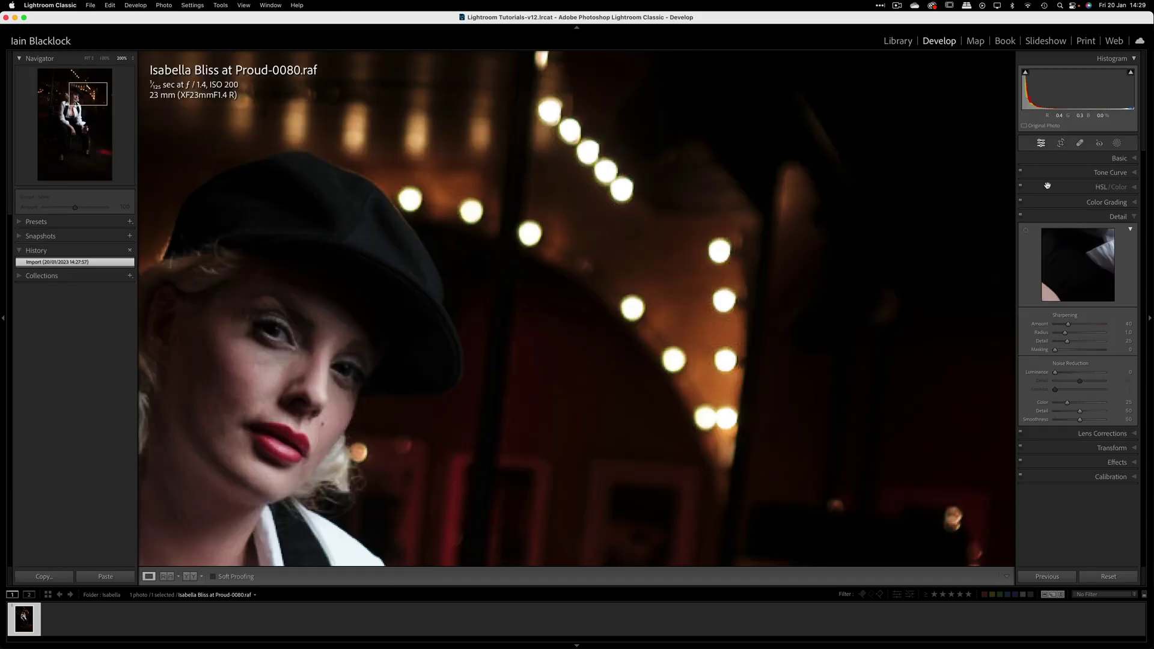
{"action": "left_click", "coordinate": [1119, 158]}
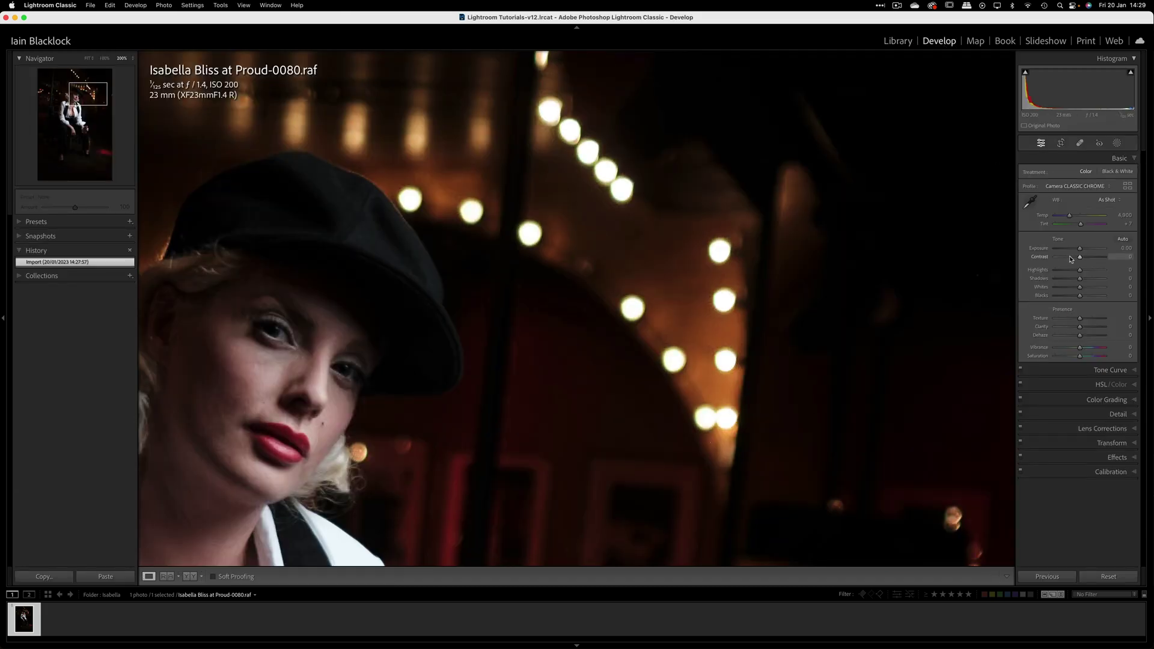
{"action": "left_click_drag", "start_coordinate": [1080, 249], "coordinate": [1097, 250]}
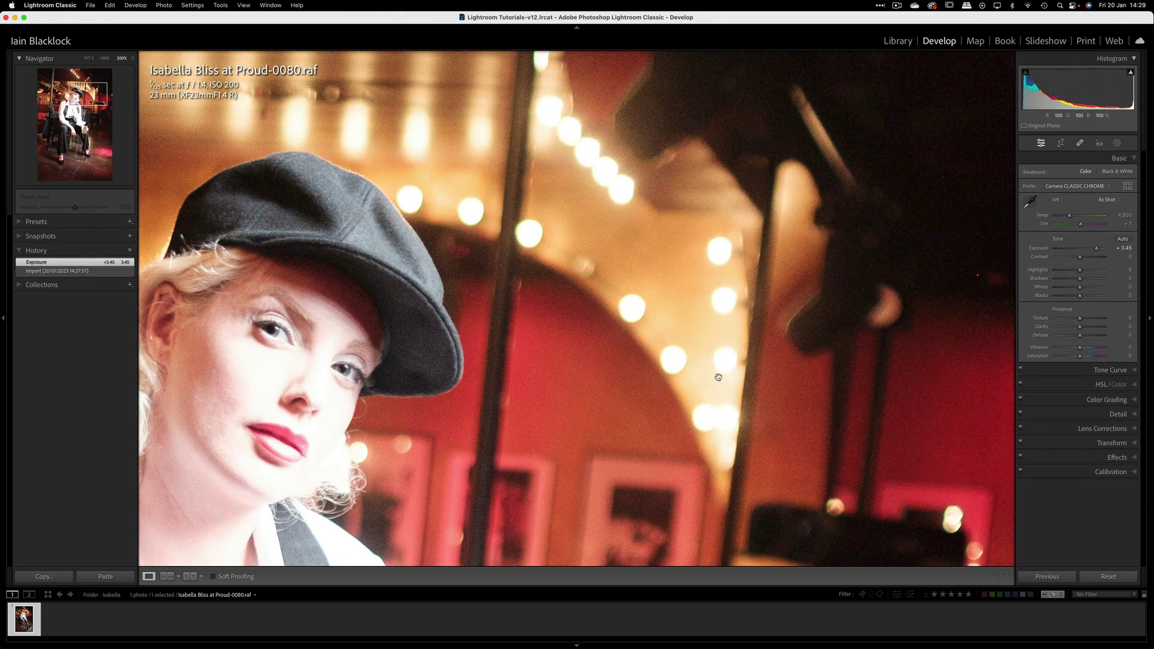
{"action": "left_click_drag", "start_coordinate": [604, 478], "coordinate": [608, 355]}
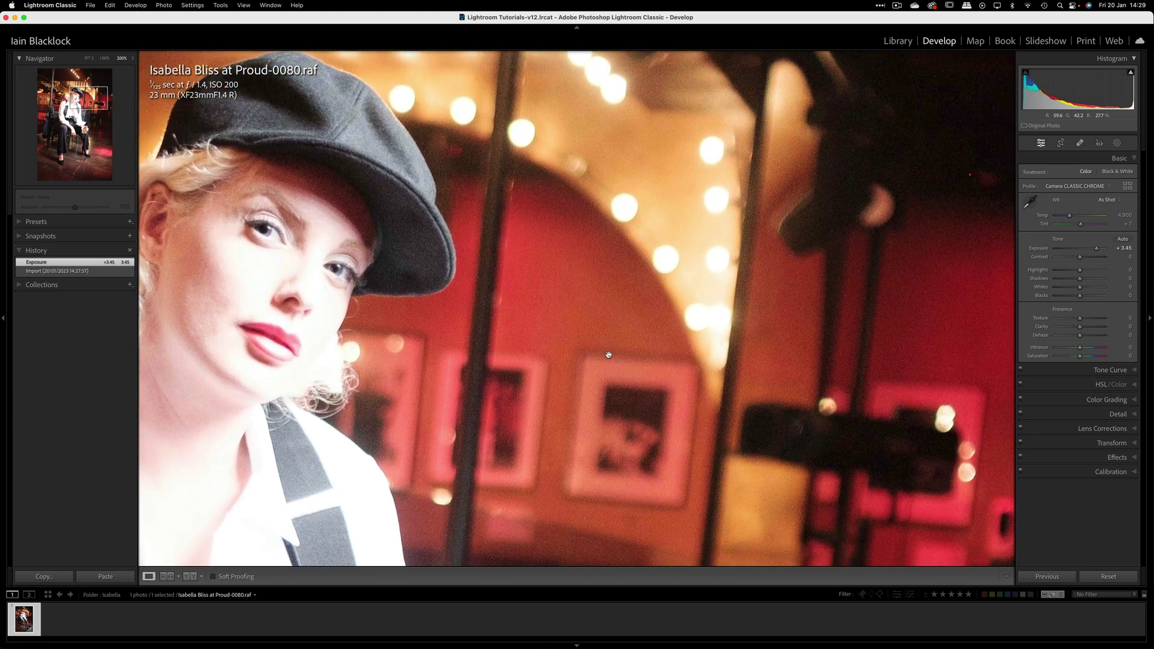
Step: Compare colour noise reduction at 100 and 0 on the background, keeping Color 100 and Luminance 34
{"action": "left_click", "coordinate": [1134, 415]}
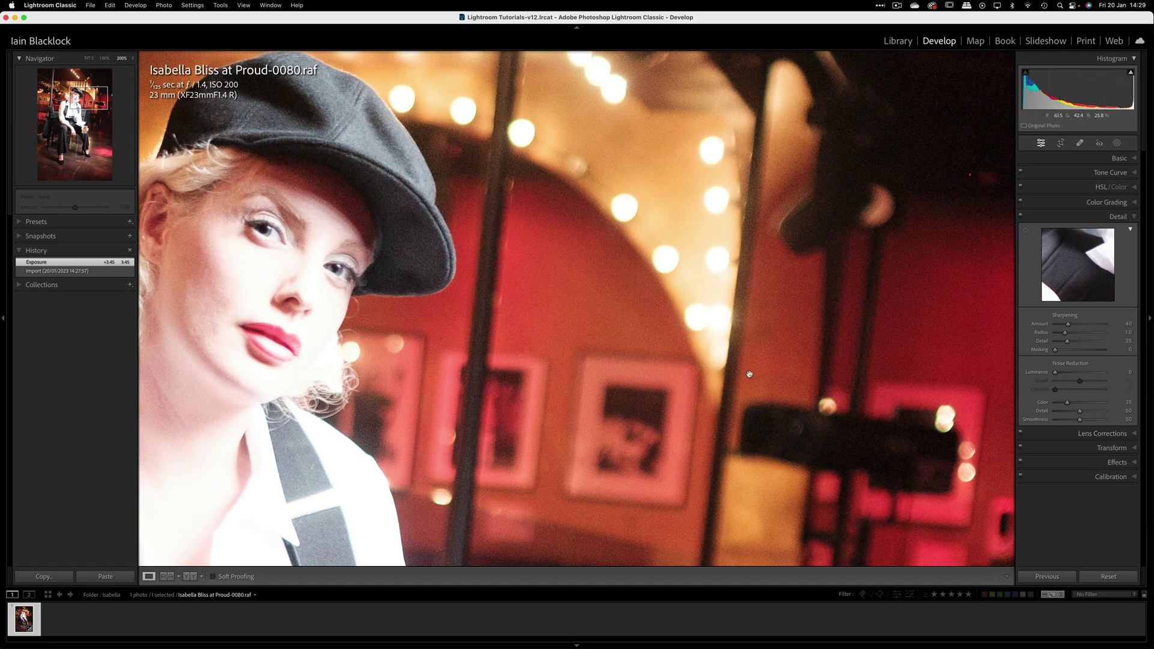
{"action": "left_click_drag", "start_coordinate": [925, 330], "coordinate": [708, 376]}
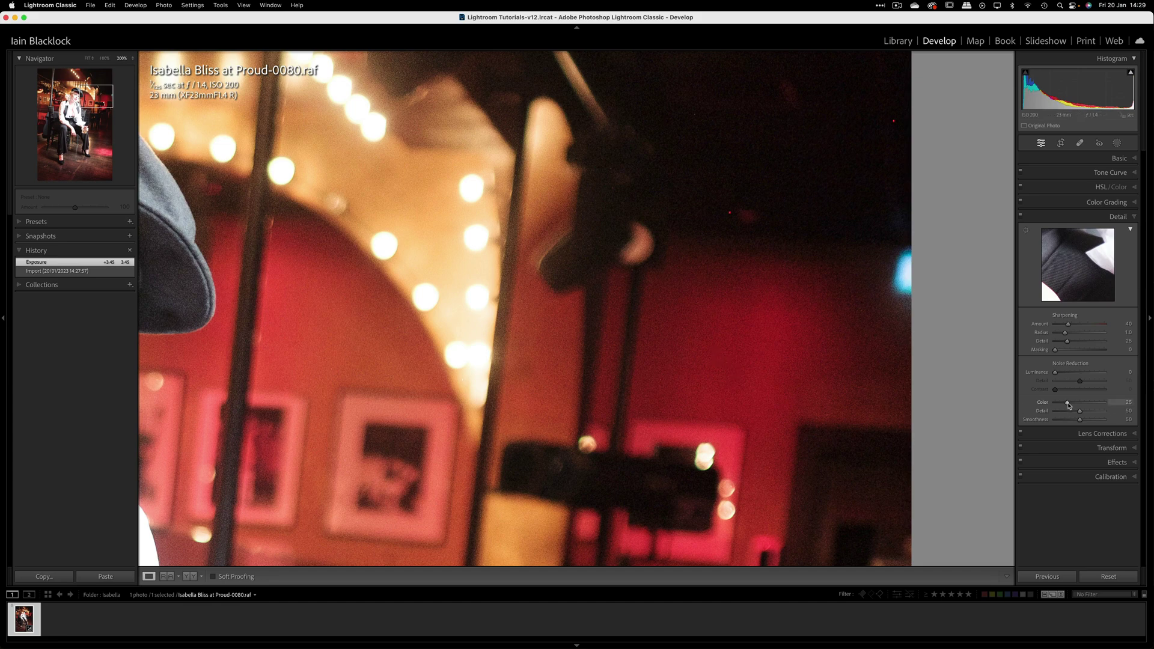
{"action": "left_click_drag", "start_coordinate": [1067, 405], "coordinate": [1131, 406]}
{"action": "left_click_drag", "start_coordinate": [767, 378], "coordinate": [878, 350]}
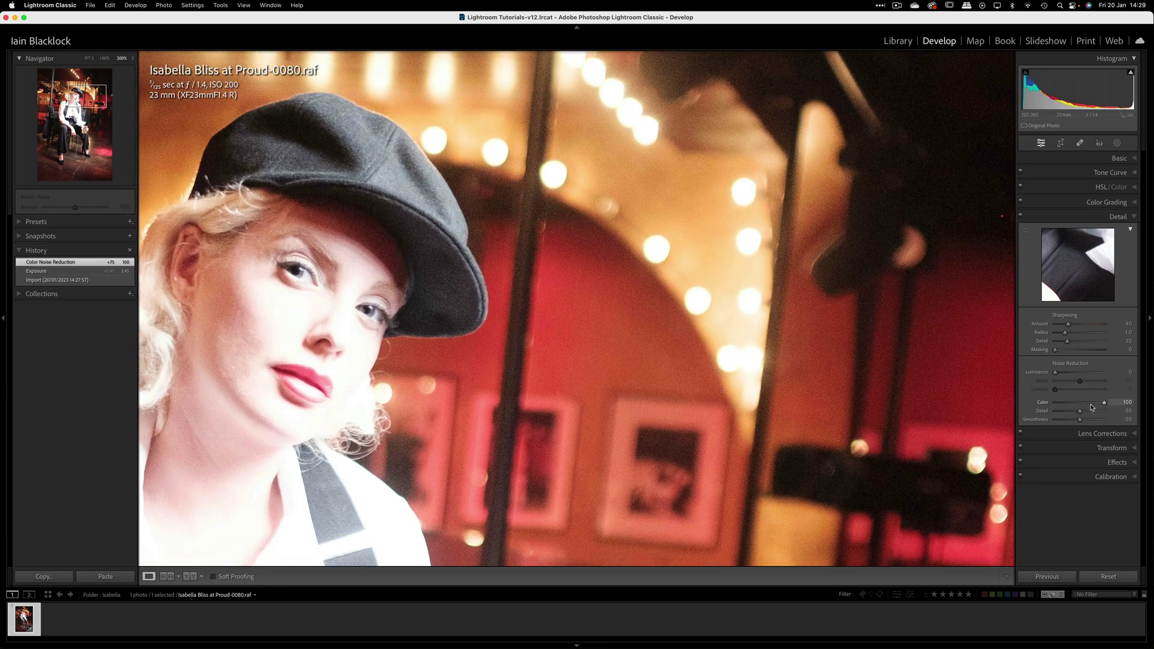
{"action": "left_click_drag", "start_coordinate": [1104, 406], "coordinate": [1151, 403]}
{"action": "left_click_drag", "start_coordinate": [1013, 404], "coordinate": [716, 399]}
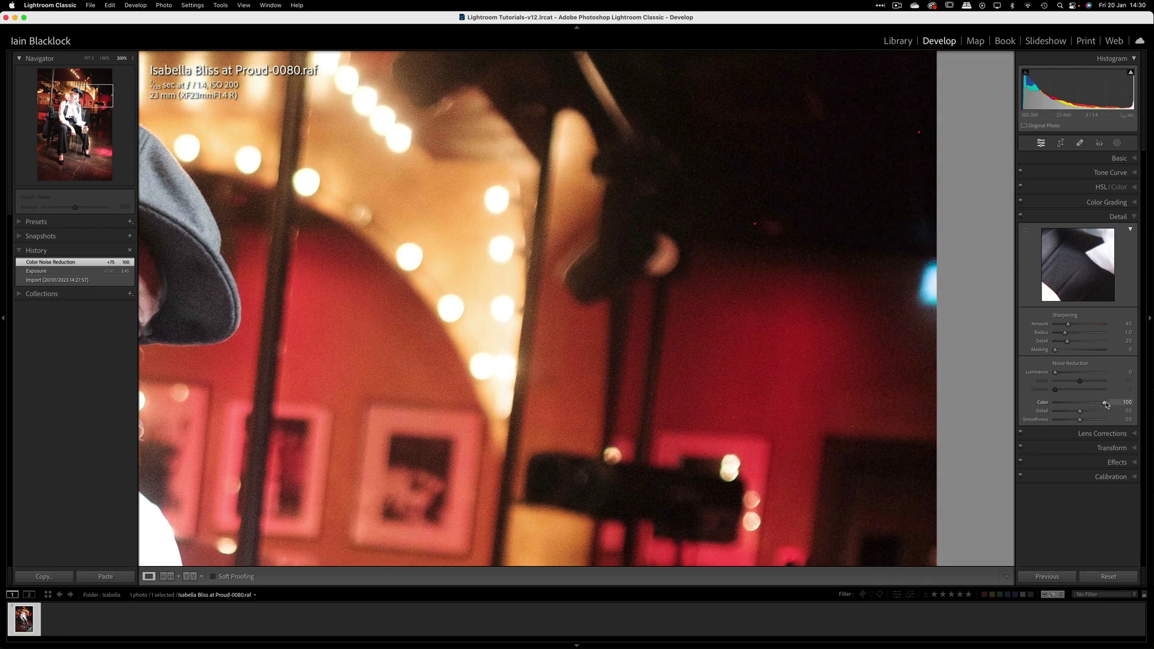
{"action": "left_click_drag", "start_coordinate": [1105, 404], "coordinate": [1038, 405]}
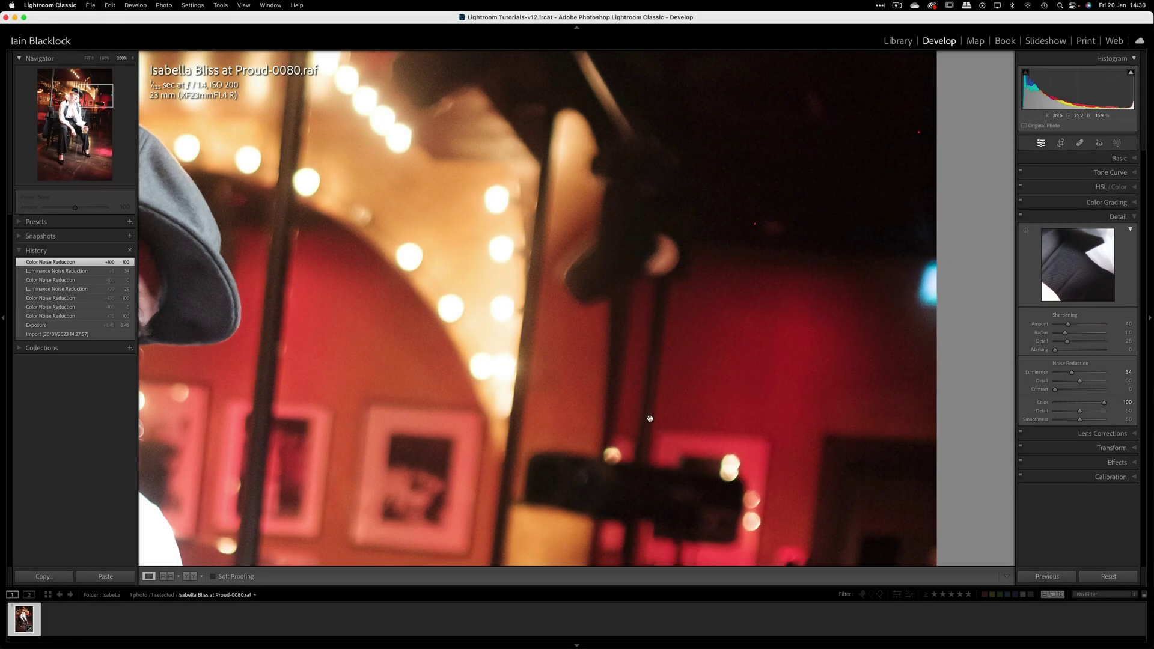
Step: Try colour Detail at 100 and back, settling on Color 58 with Detail 42
{"action": "left_click_drag", "start_coordinate": [451, 304], "coordinate": [643, 312]}
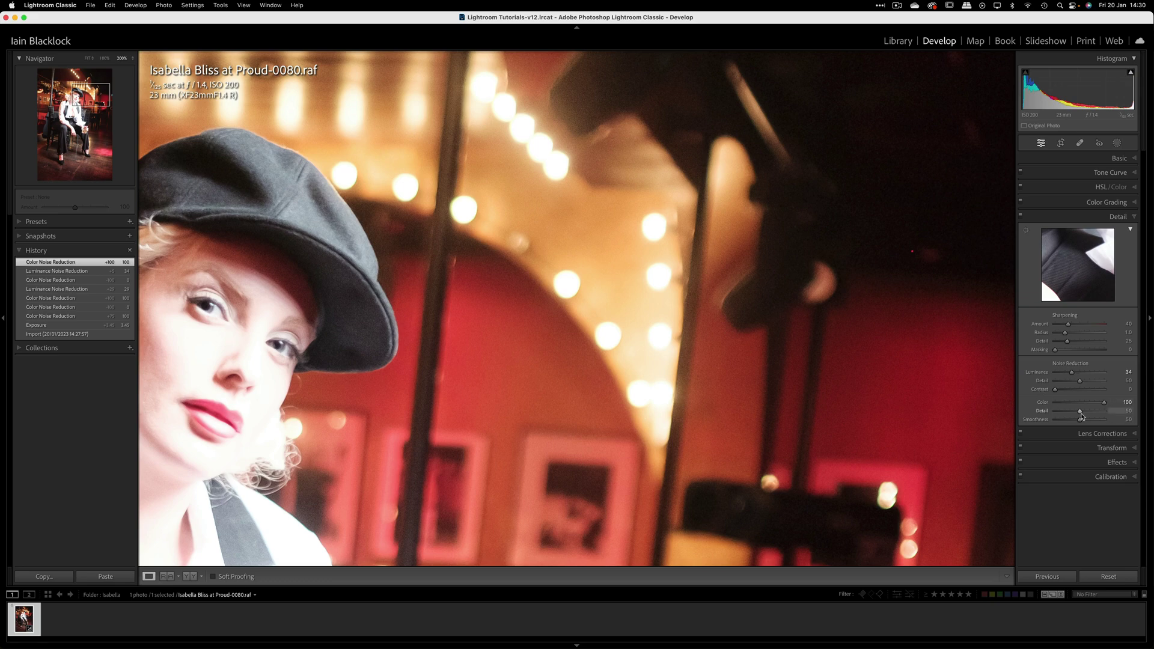
{"action": "left_click_drag", "start_coordinate": [1079, 410], "coordinate": [1108, 414]}
{"action": "left_click_drag", "start_coordinate": [973, 415], "coordinate": [820, 408]}
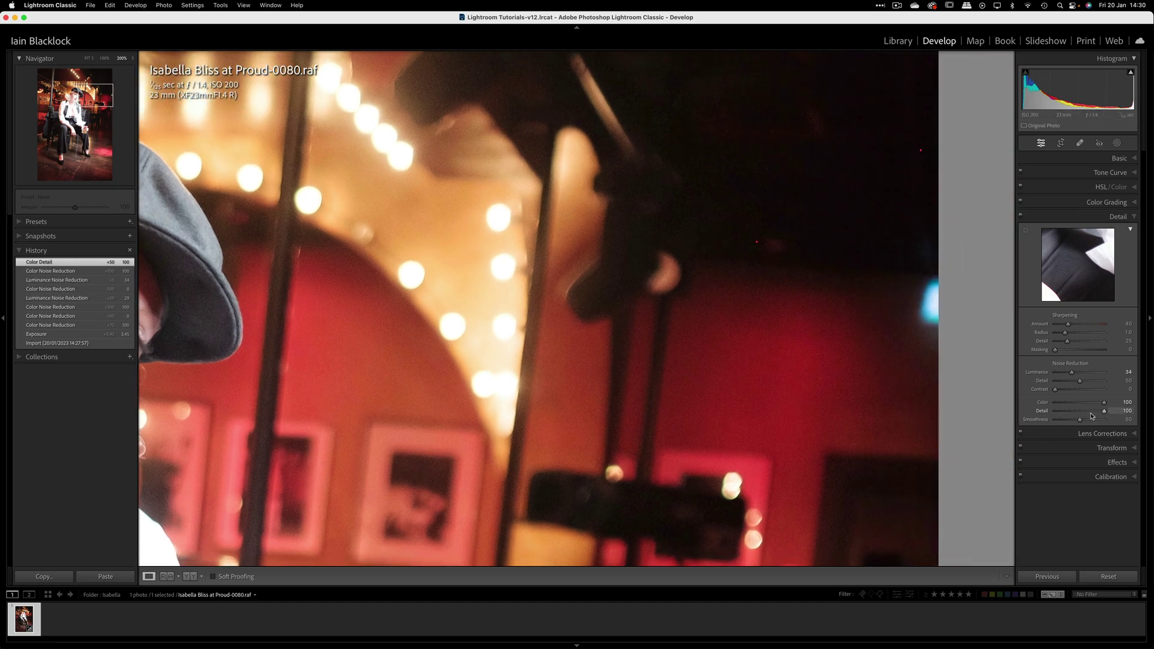
{"action": "left_click_drag", "start_coordinate": [1106, 413], "coordinate": [1028, 414]}
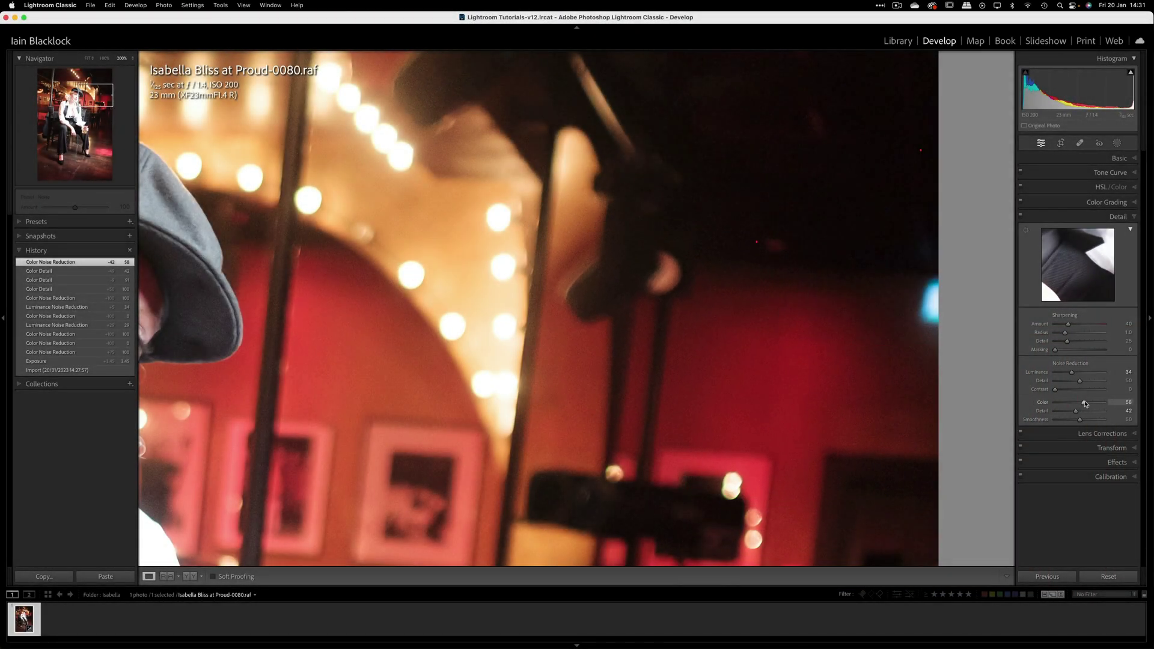
Step: Lower colour Detail to about 28 and sweep colour Smoothness down to 0 to compare
{"action": "left_click_drag", "start_coordinate": [1076, 414], "coordinate": [1069, 413]}
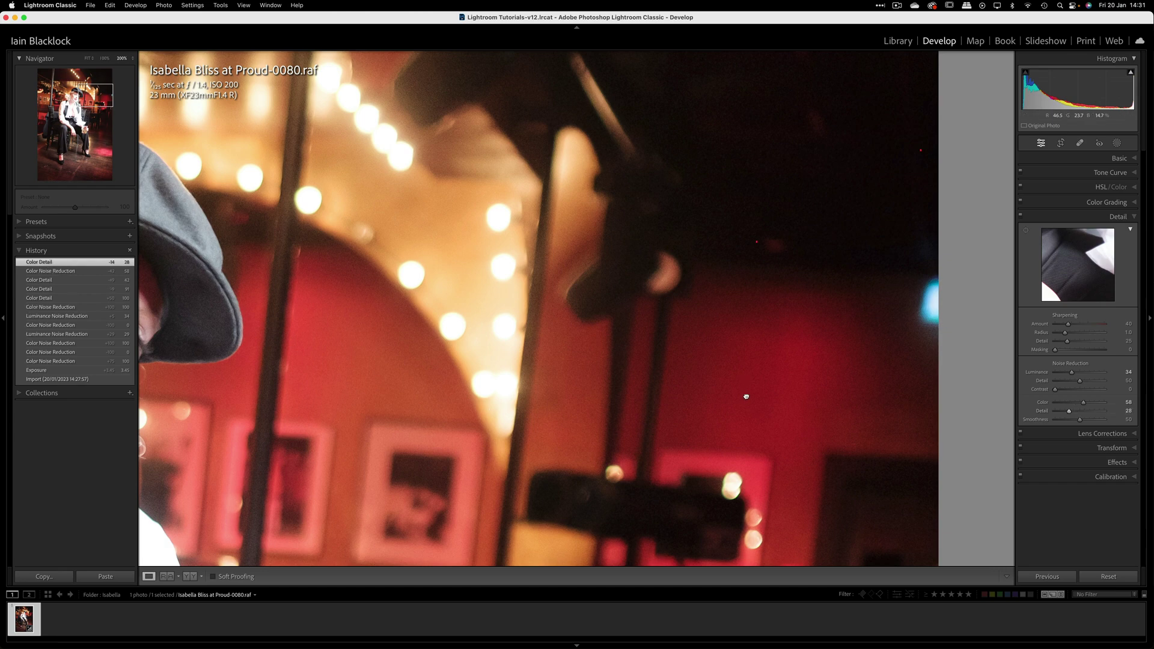
{"action": "left_click_drag", "start_coordinate": [743, 397], "coordinate": [856, 362]}
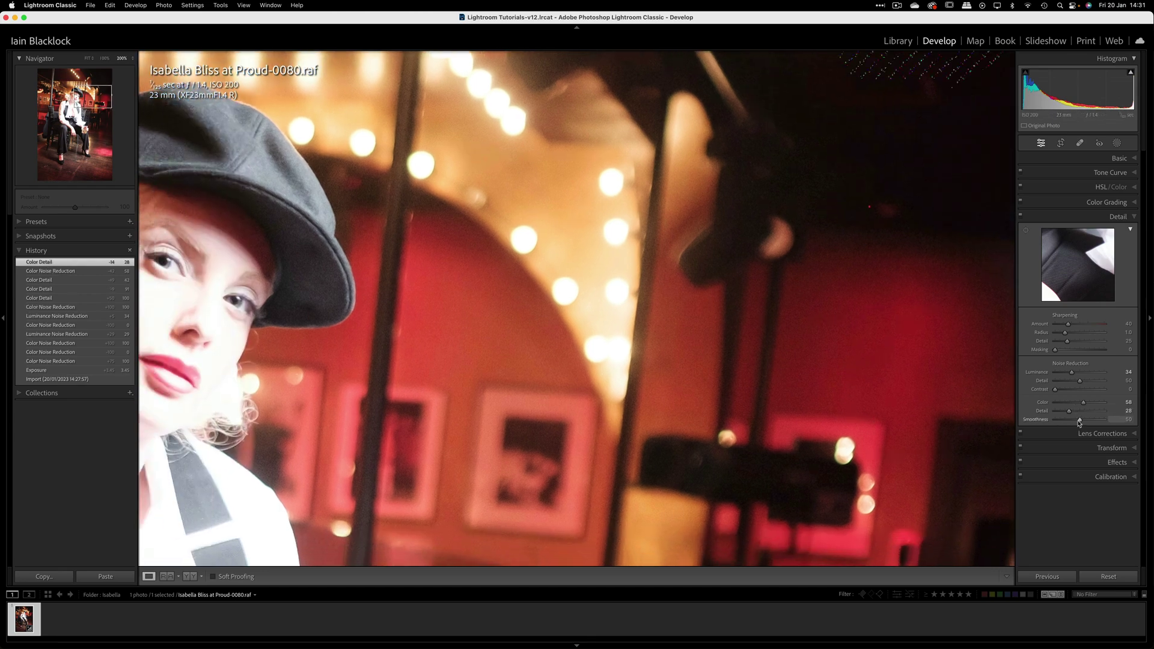
{"action": "left_click_drag", "start_coordinate": [1080, 419], "coordinate": [1030, 421]}
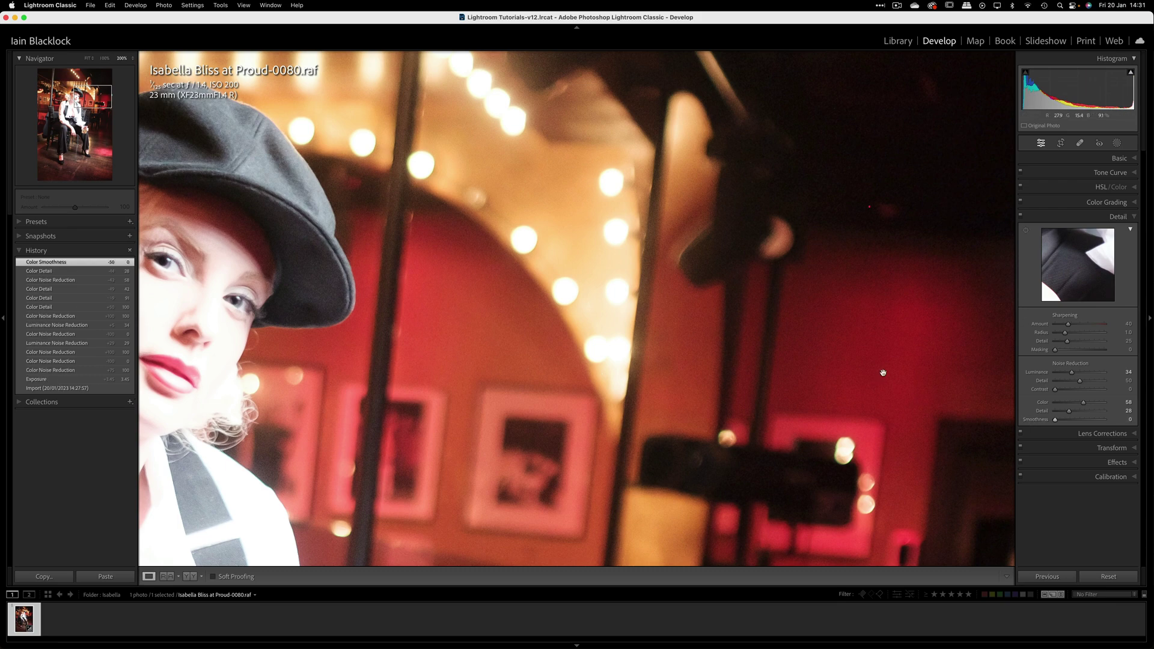
{"action": "left_click_drag", "start_coordinate": [881, 373], "coordinate": [709, 388]}
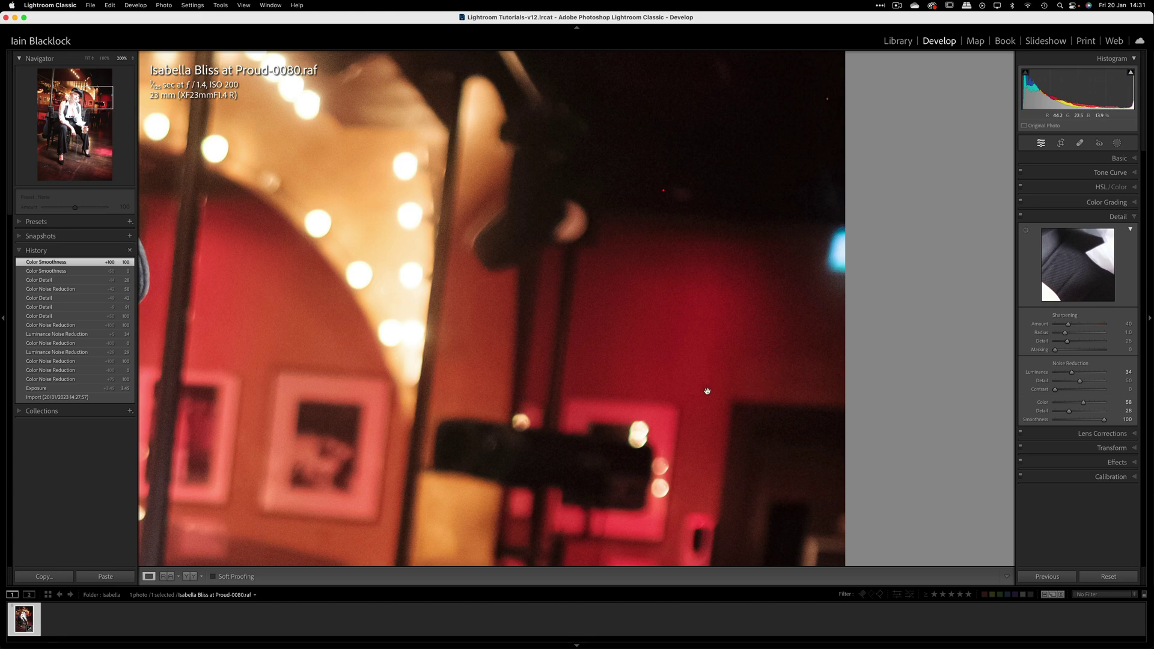
Step: Reduce colour Smoothness to 6, fit the whole portrait, and lower exposure to about +1.45
{"action": "left_click_drag", "start_coordinate": [1104, 422], "coordinate": [1059, 422]}
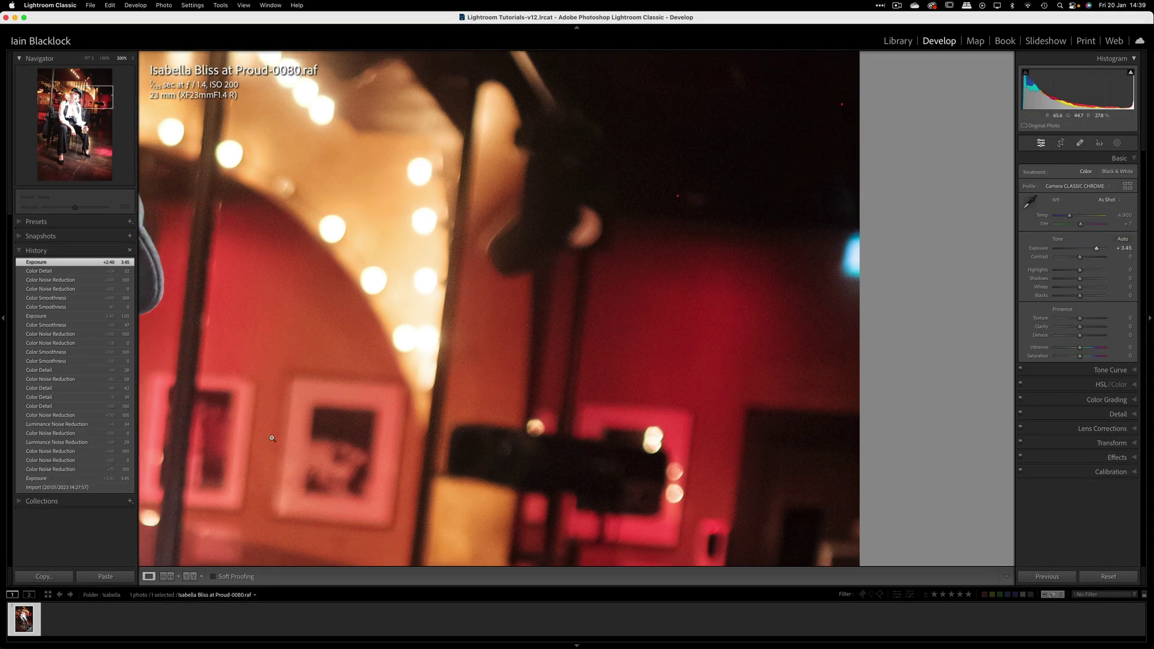
{"action": "left_click", "coordinate": [272, 437]}
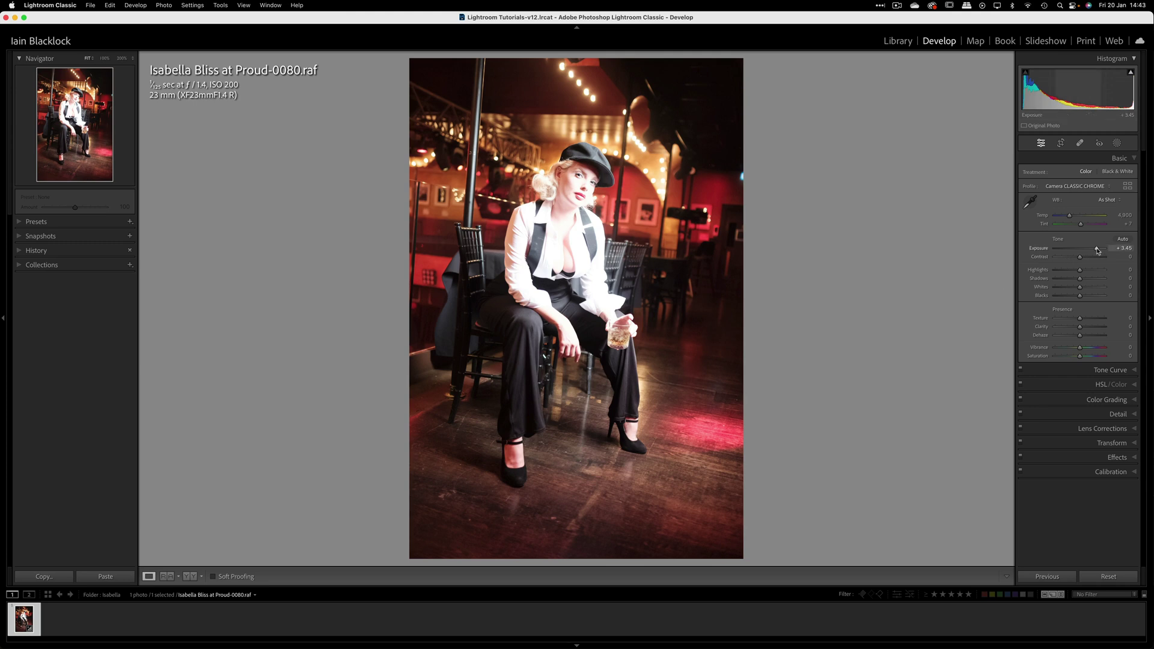
{"action": "left_click_drag", "start_coordinate": [1097, 250], "coordinate": [1087, 251]}
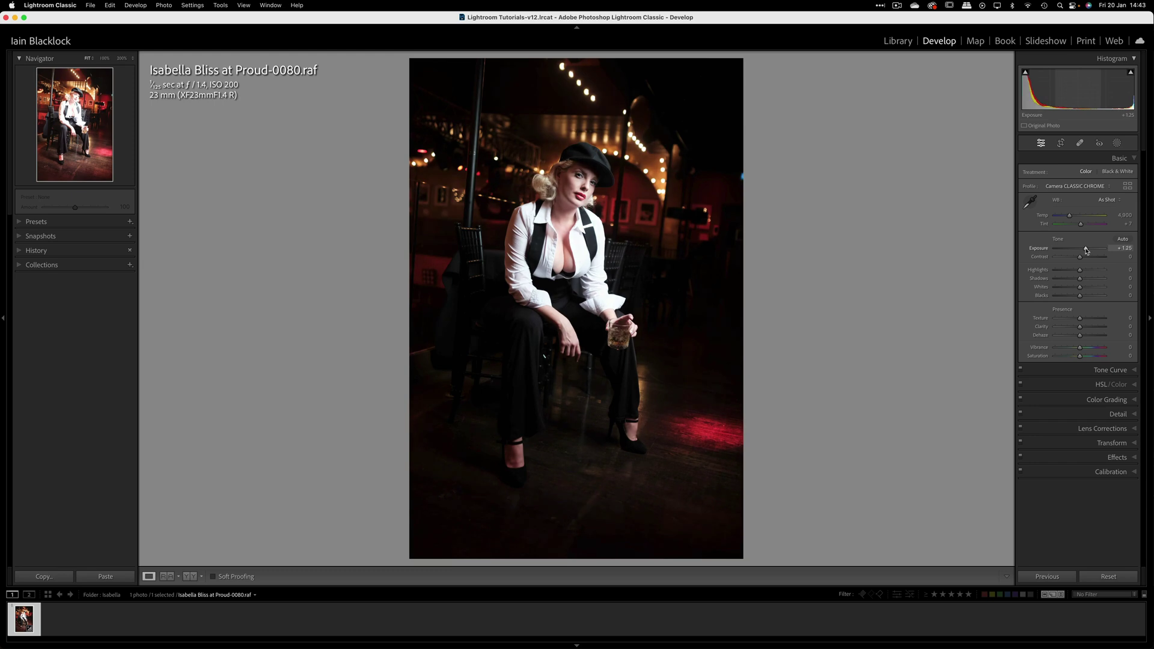